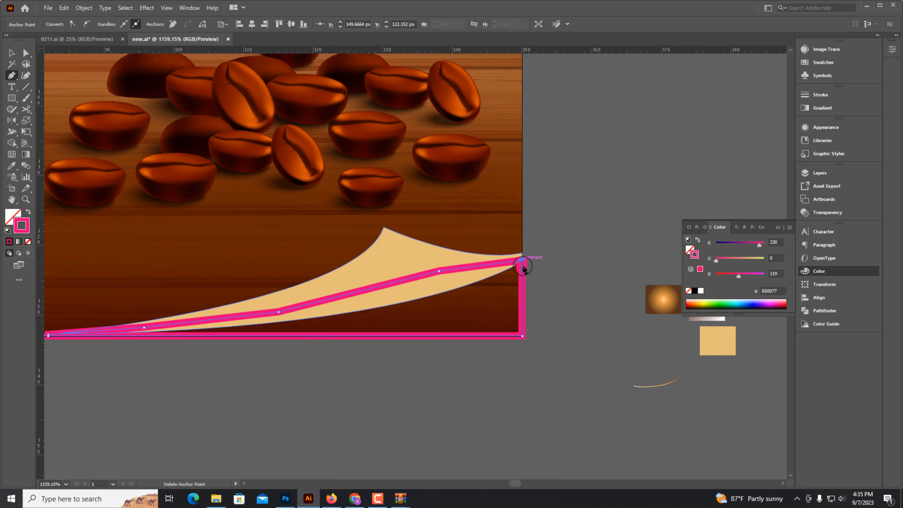
# Swap the closed curl path's stroke into a pink fill and deselect it.
pyautogui.hotkey('shift', 'x')
pyautogui.hotkey('shift', 'c')
pyautogui.click(397, 265)
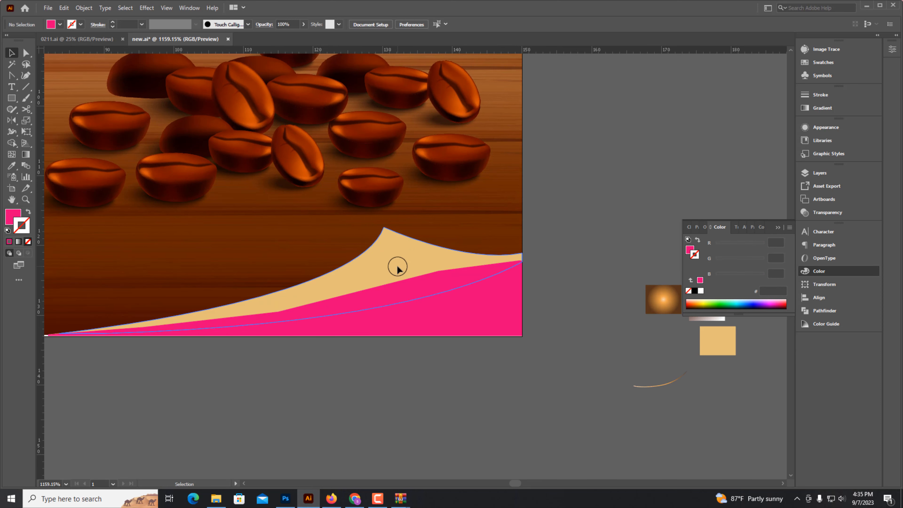
# Adjust the pink shape's lower-left anchor point along the artboard's bottom edge.
pyautogui.hotkey('ctrl', '-')
pyautogui.click(377, 407)
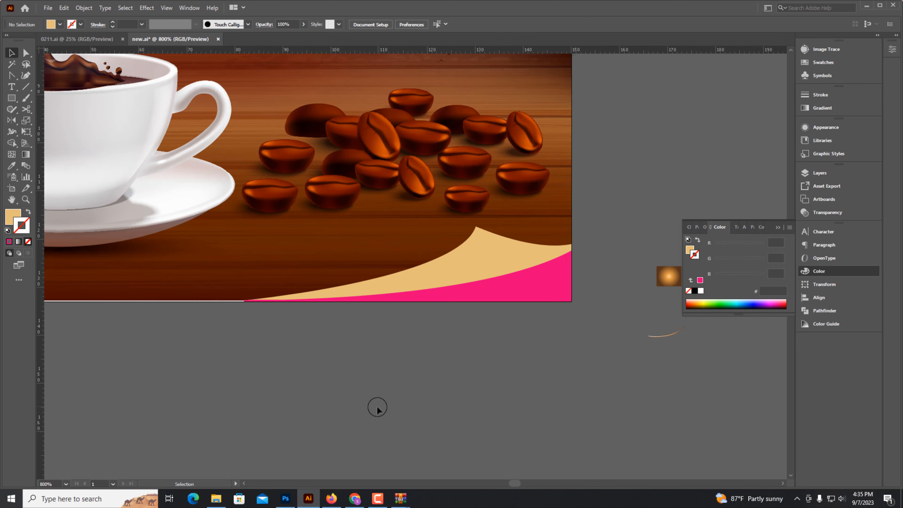
pyautogui.scroll(1, 513, 303)
pyautogui.click(546, 286)
pyautogui.keyDown('shift'); pyautogui.click(475, 255); pyautogui.keyUp('shift')
pyautogui.scroll(5, 196, 307)
pyautogui.click(279, 374)
pyautogui.click(238, 361)
pyautogui.moveTo(185, 365); pyautogui.dragTo(190, 364)
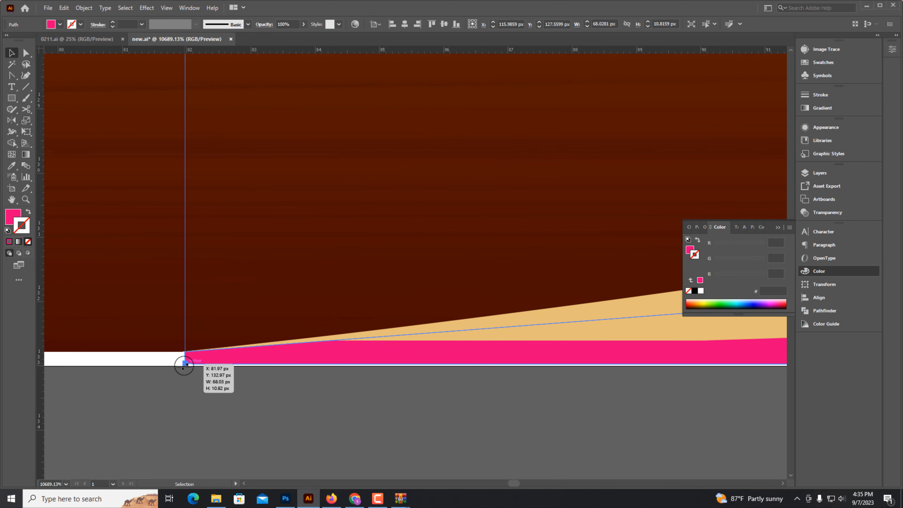
# Select the curl shape and fill it with the radial orange gradient sampled from the pasteboard swatch.
pyautogui.click(193, 396)
pyautogui.hotkey('ctrl', '-')
pyautogui.hotkey('ctrl', '-')
pyautogui.hotkey('ctrl', '-')
pyautogui.hotkey('ctrl', '-')
pyautogui.hotkey('ctrl', '-')
pyautogui.hotkey('ctrl', '-')
pyautogui.hotkey('ctrl', '-')
pyautogui.moveTo(433, 307); pyautogui.dragTo(98, 389)
pyautogui.click(280, 315)
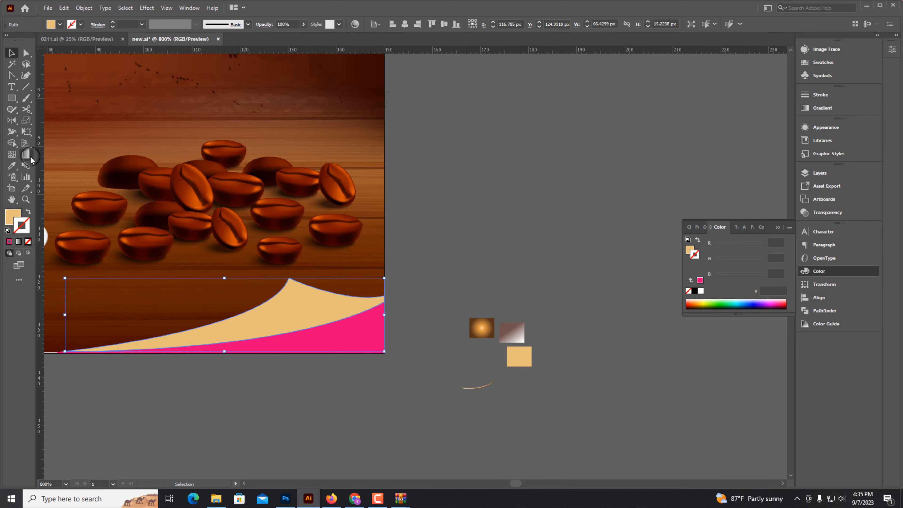
pyautogui.click(30, 158)
pyautogui.click(12, 165)
pyautogui.click(482, 327)
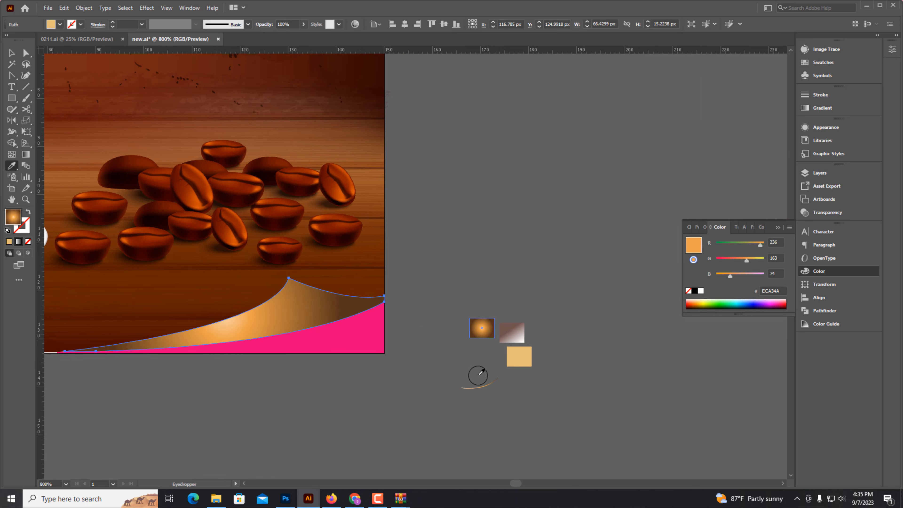
# Fill the pink base shape with the beige swatch colour and deselect it.
pyautogui.click(334, 334)
pyautogui.click(522, 372)
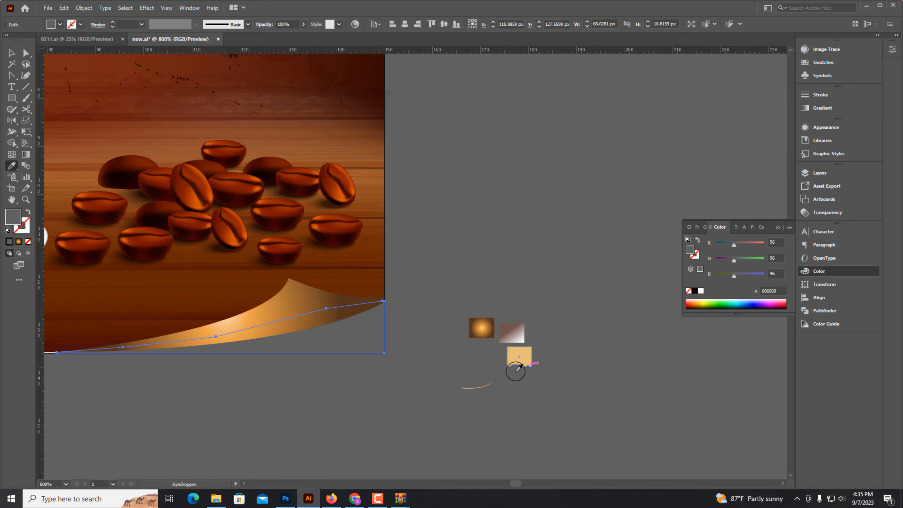
pyautogui.click(517, 364)
pyautogui.click(11, 53)
pyautogui.click(309, 420)
# Drag the curl's gradient with the Gradient tool from its lower-left corner to its right tip.
pyautogui.moveTo(165, 307); pyautogui.dragTo(450, 382)
pyautogui.click(347, 331)
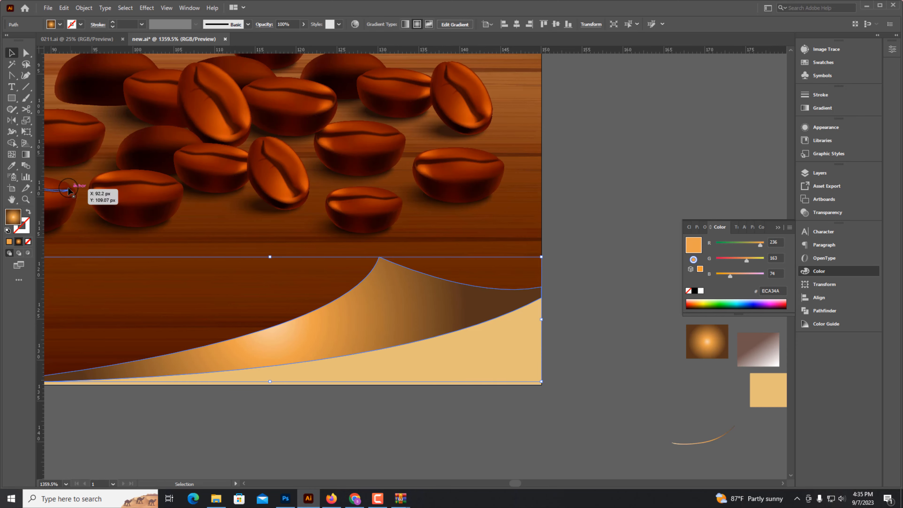
pyautogui.click(26, 154)
pyautogui.moveTo(520, 256); pyautogui.dragTo(161, 372)
pyautogui.moveTo(314, 403); pyautogui.dragTo(463, 262)
pyautogui.moveTo(558, 283); pyautogui.dragTo(85, 386)
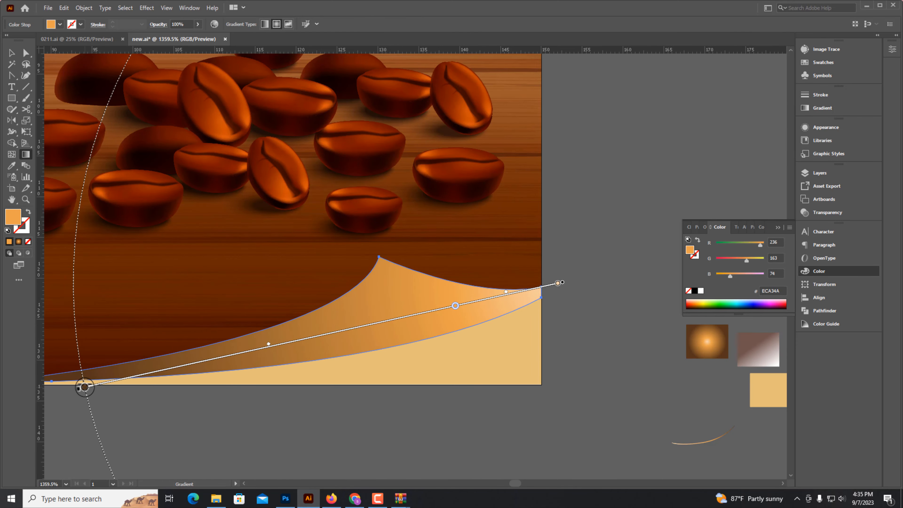
# Adjust the curl's gradient so its right end fades to a light cream.
pyautogui.click(12, 53)
pyautogui.click(343, 412)
pyautogui.hotkey('ctrl', '-')
pyautogui.hotkey('ctrl', '-')
pyautogui.hotkey('ctrl', '-')
pyautogui.moveTo(458, 305); pyautogui.dragTo(495, 313)
pyautogui.moveTo(447, 312); pyautogui.dragTo(409, 343)
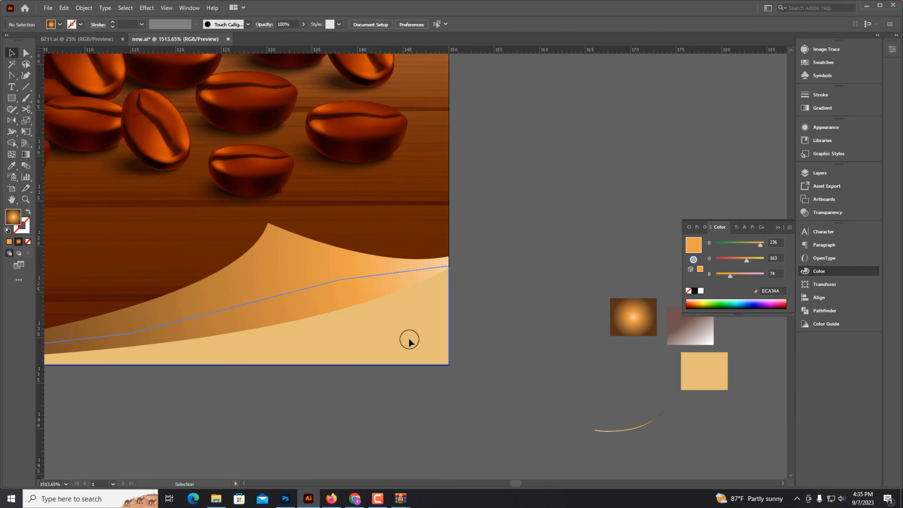
pyautogui.click(409, 343)
pyautogui.click(455, 375)
pyautogui.moveTo(509, 392); pyautogui.dragTo(549, 399)
pyautogui.moveTo(659, 394); pyautogui.dragTo(641, 396)
pyautogui.moveTo(537, 400); pyautogui.dragTo(564, 407)
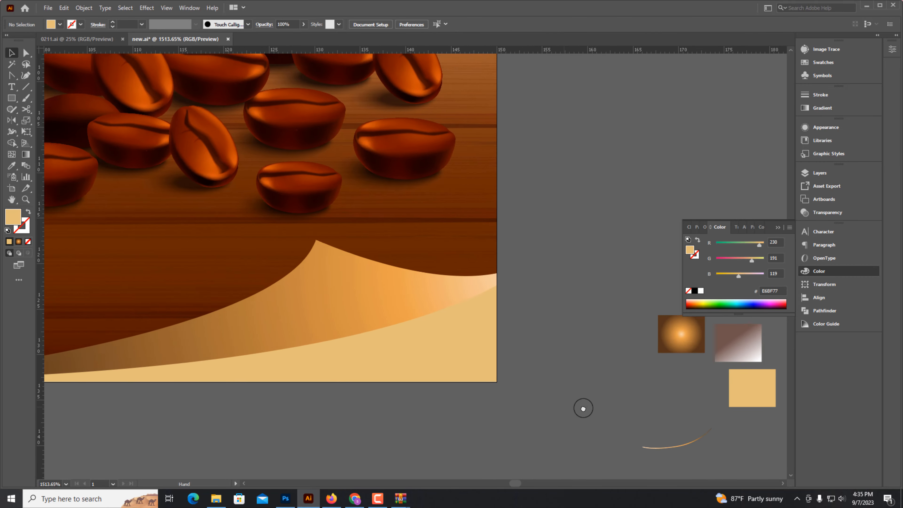
pyautogui.moveTo(495, 405); pyautogui.dragTo(584, 396)
# Draw a small circle about 20 px wide on the pasteboard with the Ellipse tool.
pyautogui.hotkey('ctrl', '-')
pyautogui.hotkey('ctrl', '-')
pyautogui.moveTo(12, 103); pyautogui.dragTo(50, 120)
pyautogui.moveTo(473, 158); pyautogui.dragTo(570, 247)
pyautogui.hotkey('ctrl', '-')
pyautogui.hotkey('ctrl', '-')
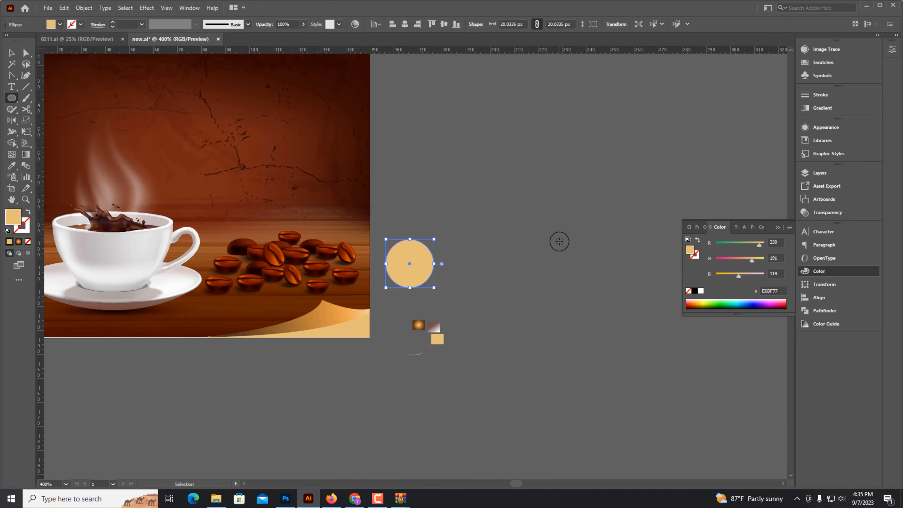
# Fill the circle with a gradient sampled from the artwork using the Eyedropper.
pyautogui.click(13, 167)
pyautogui.click(123, 311)
pyautogui.click(12, 53)
# Stretch the gradient ellipse to about 24 px wide over the curl's peak and send it to the back.
pyautogui.moveTo(325, 308); pyautogui.dragTo(309, 309)
pyautogui.moveTo(313, 326); pyautogui.dragTo(441, 315)
pyautogui.moveTo(384, 279); pyautogui.dragTo(413, 279)
pyautogui.moveTo(322, 295); pyautogui.dragTo(306, 298)
pyautogui.hotkey('ctrl', 'shift', '[')
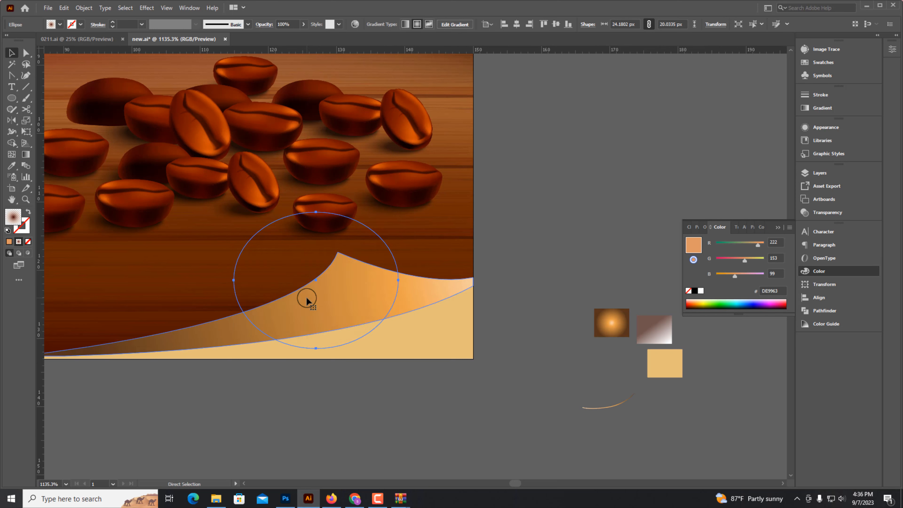
# Bring the gradient ellipse to the front and place it as a shadow on the beige base below the curl.
pyautogui.click(306, 297)
pyautogui.click(487, 243)
pyautogui.click(458, 248)
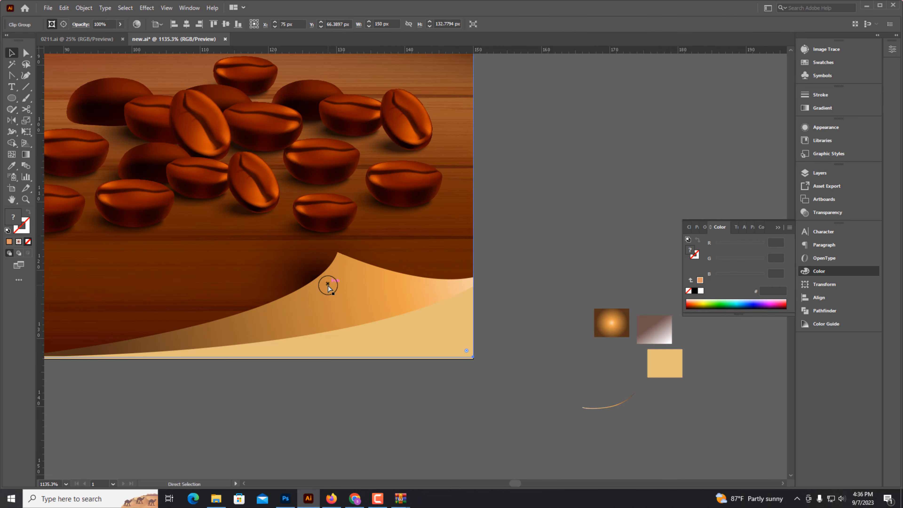
pyautogui.moveTo(328, 285); pyautogui.dragTo(356, 322)
pyautogui.click(436, 329)
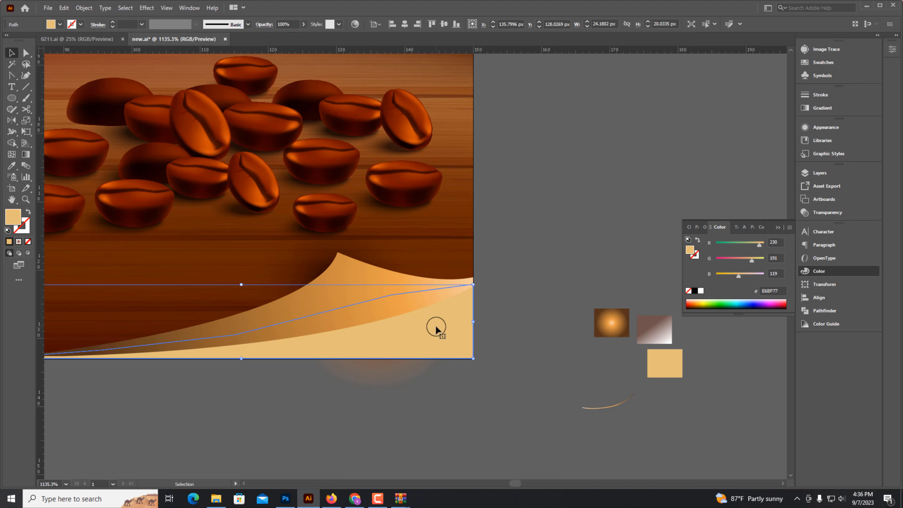
pyautogui.click(407, 304)
pyautogui.hotkey('ctrl', 'y')
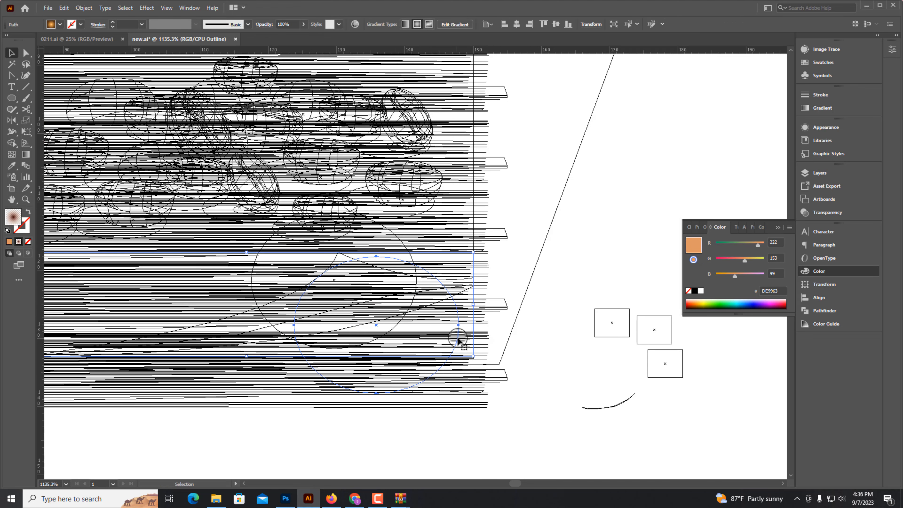
pyautogui.click(457, 338)
pyautogui.hotkey('ctrl', 'y')
pyautogui.hotkey('ctrl', 'shift', ']')
pyautogui.moveTo(387, 318); pyautogui.dragTo(380, 321)
pyautogui.moveTo(369, 260); pyautogui.dragTo(372, 304)
pyautogui.click(444, 351)
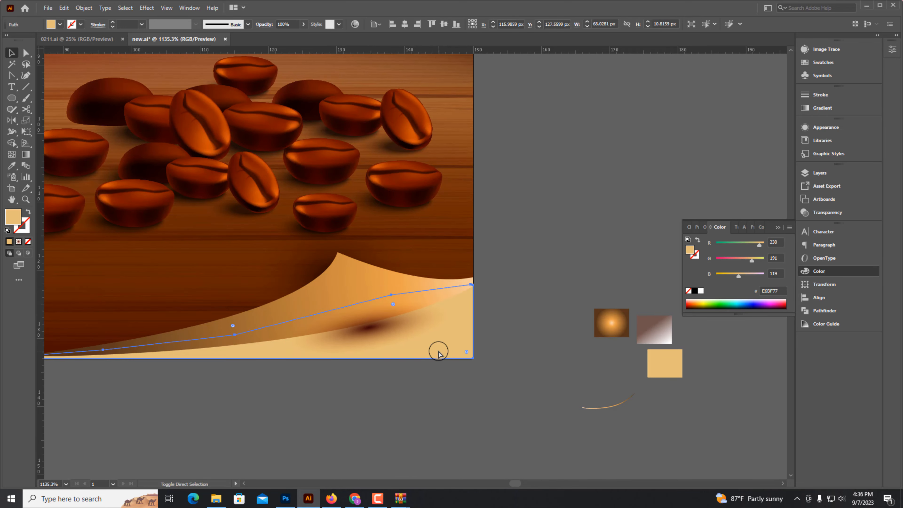
# Reorder the stacking so the shadow ellipse sits above the beige base but behind the curl.
pyautogui.click(355, 287)
pyautogui.click(388, 336)
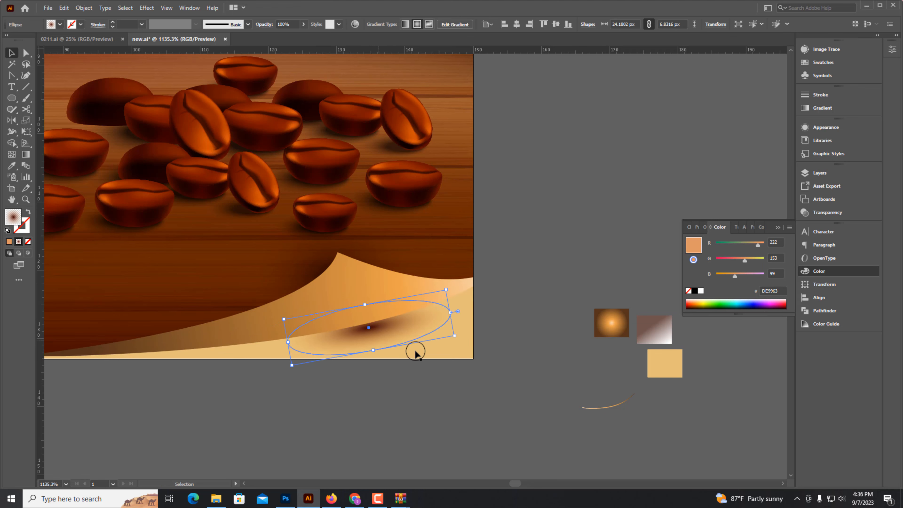
pyautogui.click(428, 350)
pyautogui.hotkey('ctrl', 'shift', ']')
pyautogui.click(361, 291)
pyautogui.hotkey('ctrl', 'shift', ']')
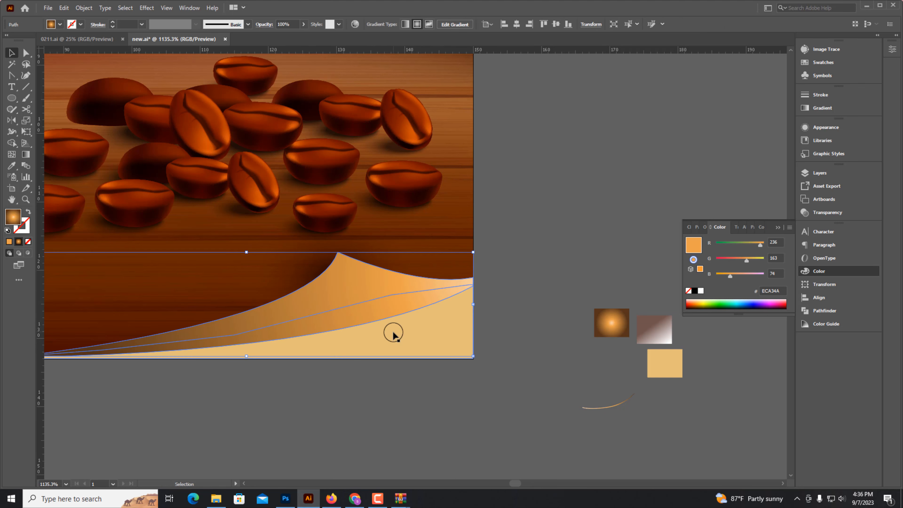
pyautogui.click(394, 333)
pyautogui.hotkey('ctrl', 'x')
pyautogui.click(394, 333)
pyautogui.hotkey('ctrl', 'shift', ']')
pyautogui.hotkey('ctrl', 'b')
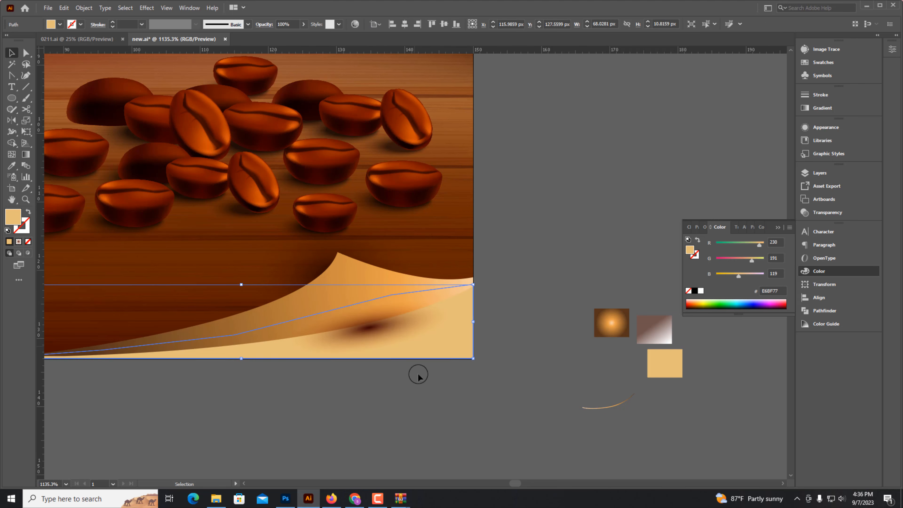
# Flatten the shadow ellipse to about 5 px tall and rotate it along the curl's lower edge.
pyautogui.click(418, 373)
pyautogui.scroll(2, 385, 320)
pyautogui.click(381, 348)
pyautogui.moveTo(370, 368); pyautogui.dragTo(364, 349)
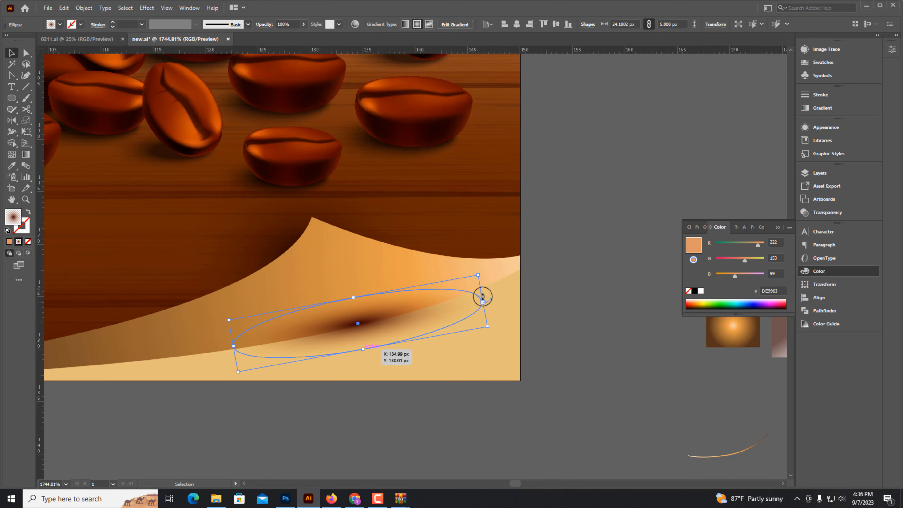
pyautogui.moveTo(355, 297)
pyautogui.mouseDown()
pyautogui.moveTo(357, 306)
pyautogui.moveTo(351, 286)
pyautogui.mouseUp()
pyautogui.hotkey('ctrl', 'z')
pyautogui.moveTo(488, 327); pyautogui.dragTo(537, 301)
pyautogui.moveTo(358, 318); pyautogui.dragTo(358, 315)
pyautogui.press('a')
pyautogui.moveTo(539, 285); pyautogui.dragTo(529, 277)
pyautogui.click(591, 298)
# Stretch the shadow into a thin ellipse about 35 px long and 3.5 px tall under the curl's edge.
pyautogui.hotkey('ctrl', '-')
pyautogui.hotkey('ctrl', '-')
pyautogui.hotkey('ctrl', '-')
pyautogui.hotkey('ctrl', '-')
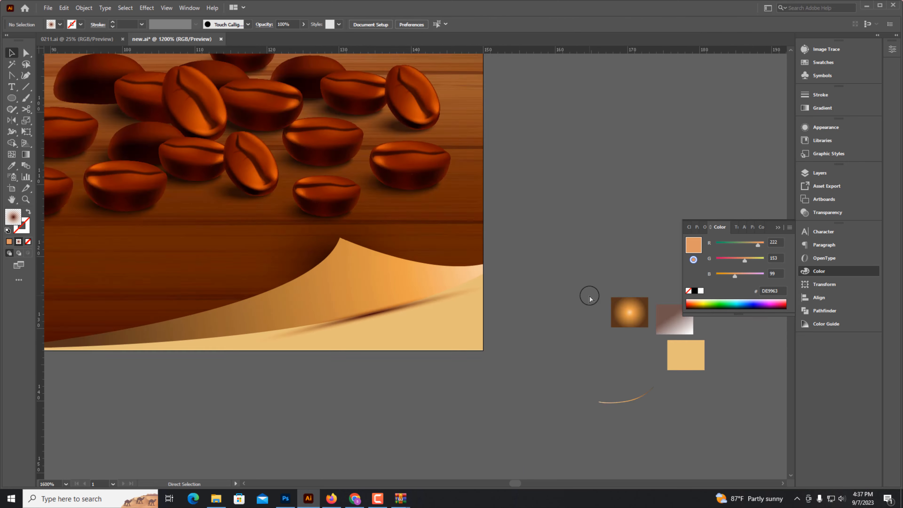
pyautogui.keyDown('ctrl'); pyautogui.click(460, 337); pyautogui.keyUp('ctrl')
pyautogui.moveTo(423, 263); pyautogui.dragTo(494, 331)
pyautogui.click(415, 382)
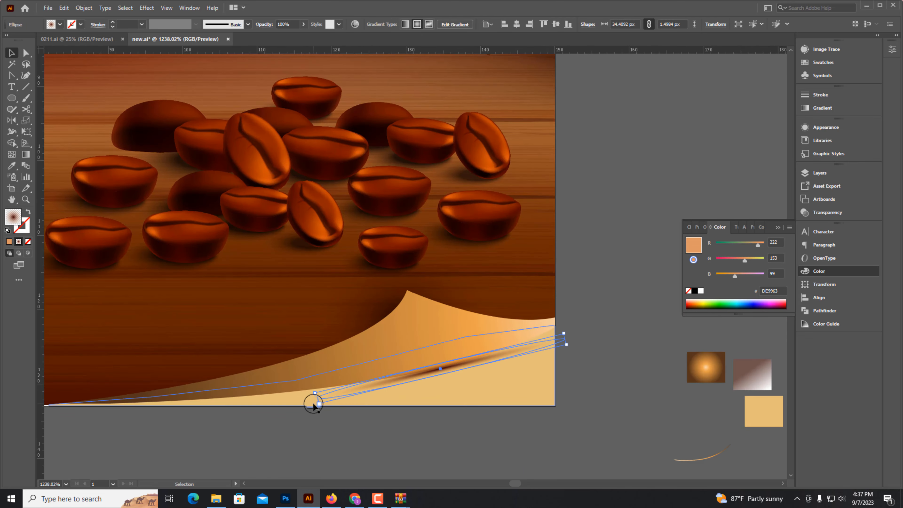
pyautogui.moveTo(316, 403); pyautogui.dragTo(268, 402)
pyautogui.hotkey('ctrl', 'z')
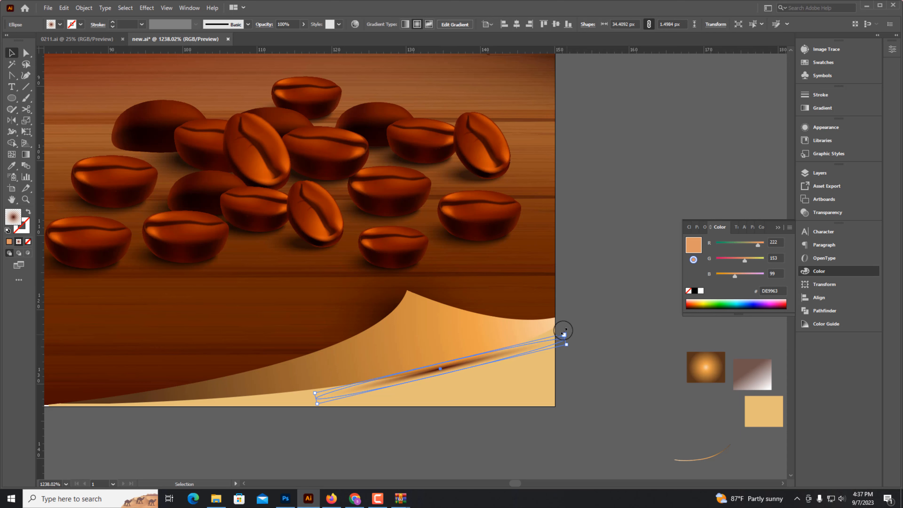
pyautogui.moveTo(564, 331); pyautogui.dragTo(572, 345)
pyautogui.click(403, 323)
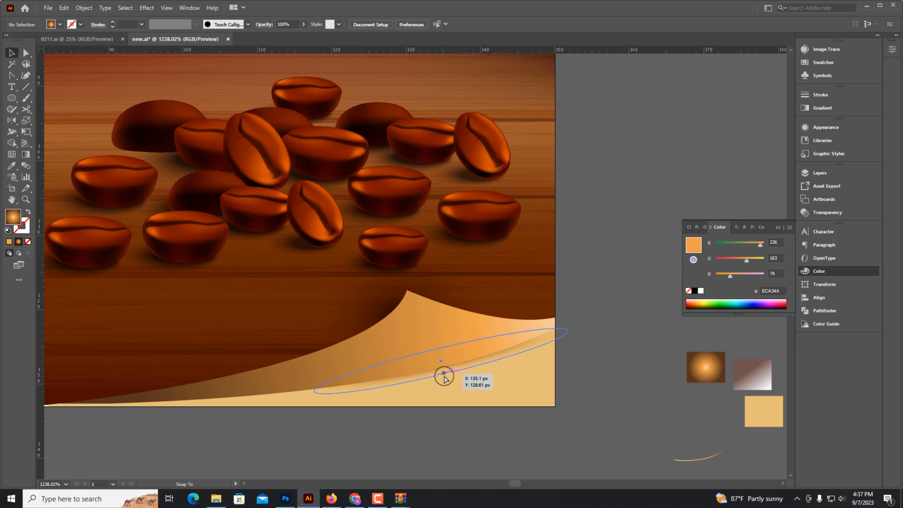
pyautogui.moveTo(444, 377); pyautogui.dragTo(442, 381)
pyautogui.moveTo(315, 408); pyautogui.dragTo(296, 410)
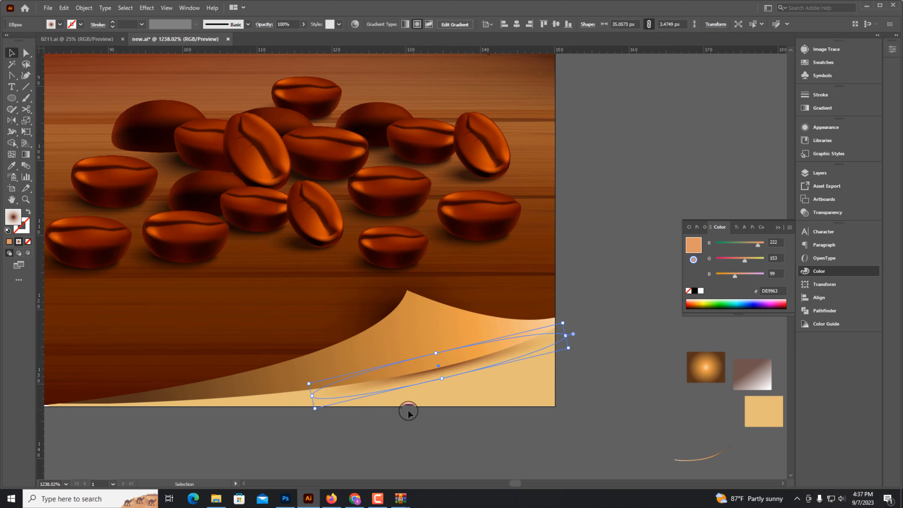
pyautogui.click(370, 302)
pyautogui.click(408, 320)
pyautogui.click(371, 309)
# Draw a curved Pen path along the curl's upper edge from its peak to the artboard's right edge.
pyautogui.hotkey('ctrl', '-')
pyautogui.hotkey('ctrl', '-')
pyautogui.click(461, 405)
pyautogui.moveTo(461, 404); pyautogui.dragTo(452, 475)
pyautogui.scroll(2, 565, 357)
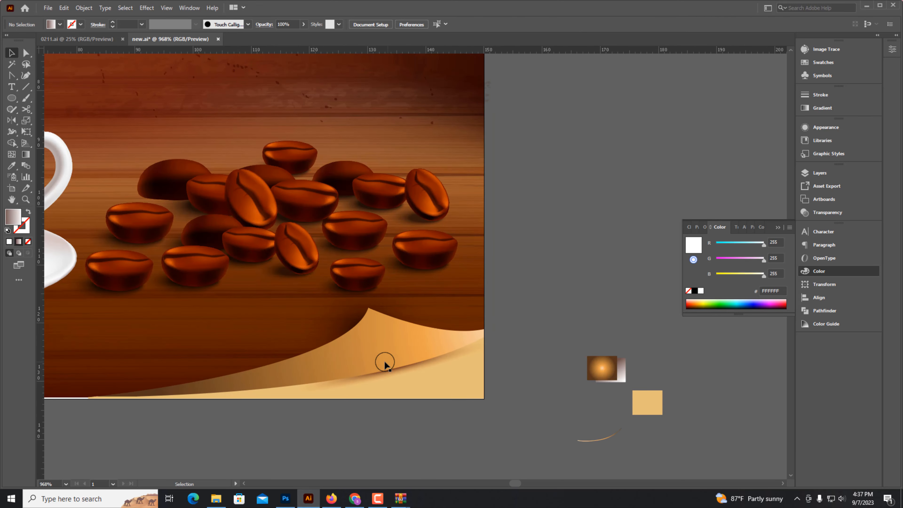
pyautogui.scroll(3, 485, 306)
pyautogui.moveTo(524, 340); pyautogui.dragTo(479, 290)
pyautogui.scroll(4, 387, 279)
pyautogui.press('o')
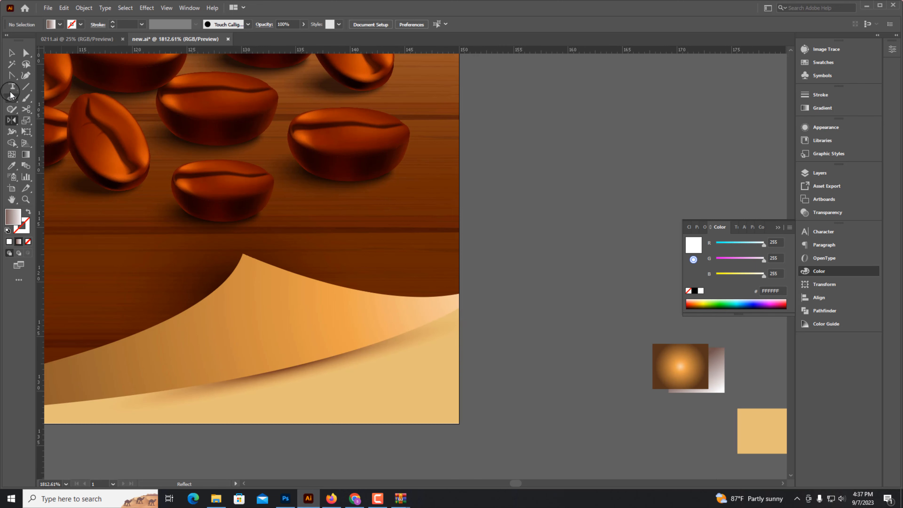
pyautogui.click(12, 77)
pyautogui.scroll(3, 317, 268)
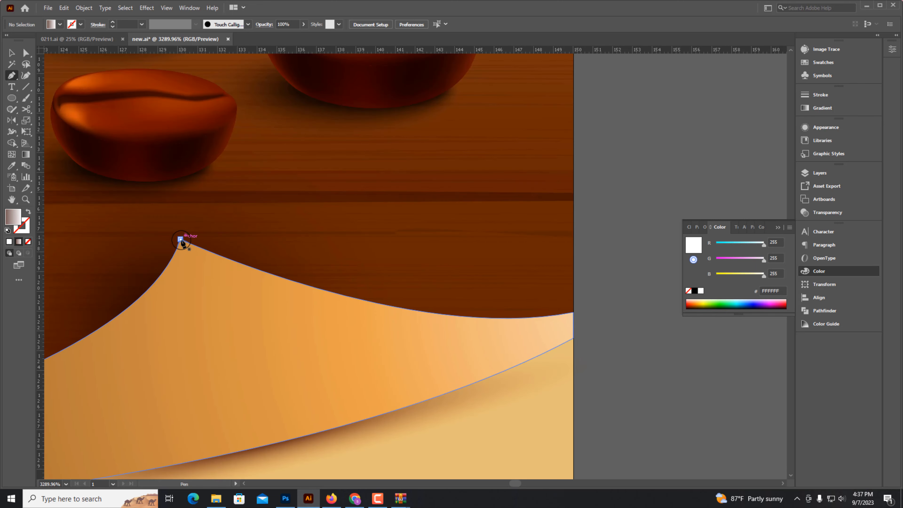
pyautogui.click(180, 240)
pyautogui.moveTo(586, 318); pyautogui.dragTo(548, 336)
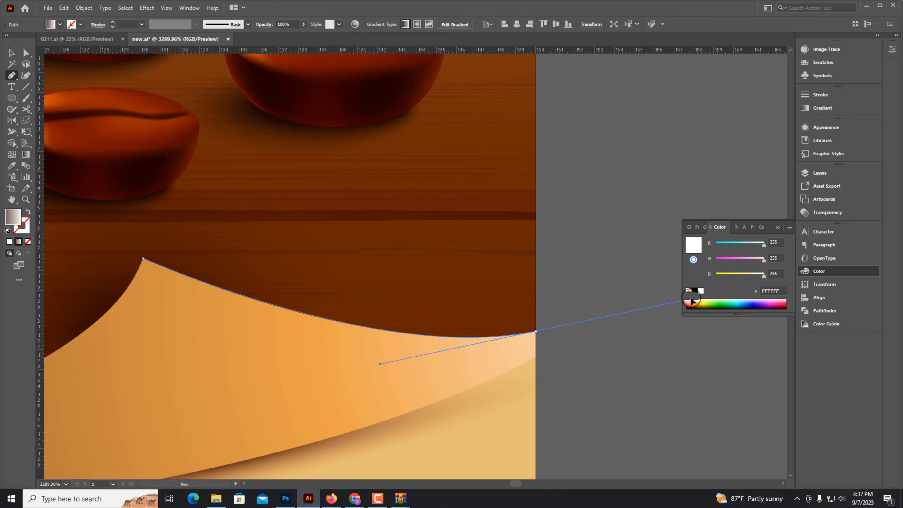
pyautogui.moveTo(691, 299); pyautogui.dragTo(692, 298)
# Style the new path with the tapered stroke sampled from the curved sample stroke on the pasteboard.
pyautogui.click(28, 212)
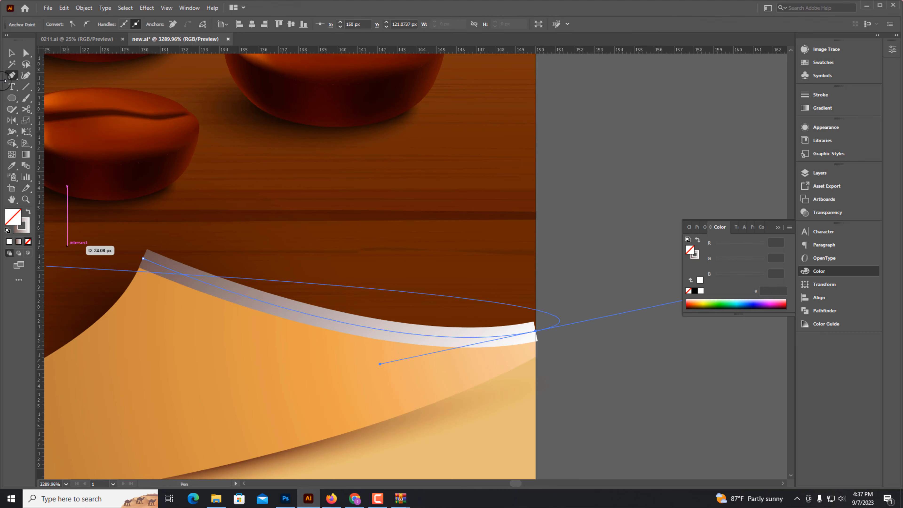
pyautogui.hotkey('ctrl', '-')
pyautogui.hotkey('ctrl', '-')
pyautogui.hotkey('ctrl', '-')
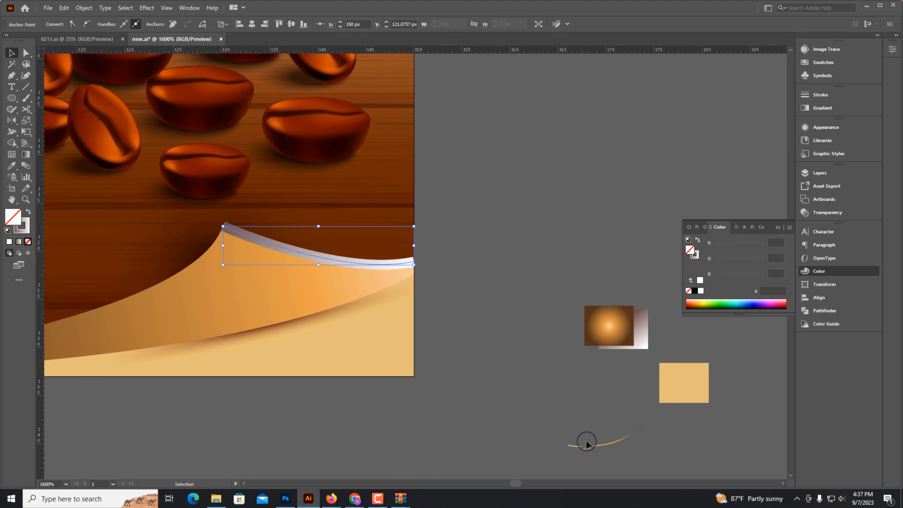
pyautogui.click(614, 443)
pyautogui.click(27, 212)
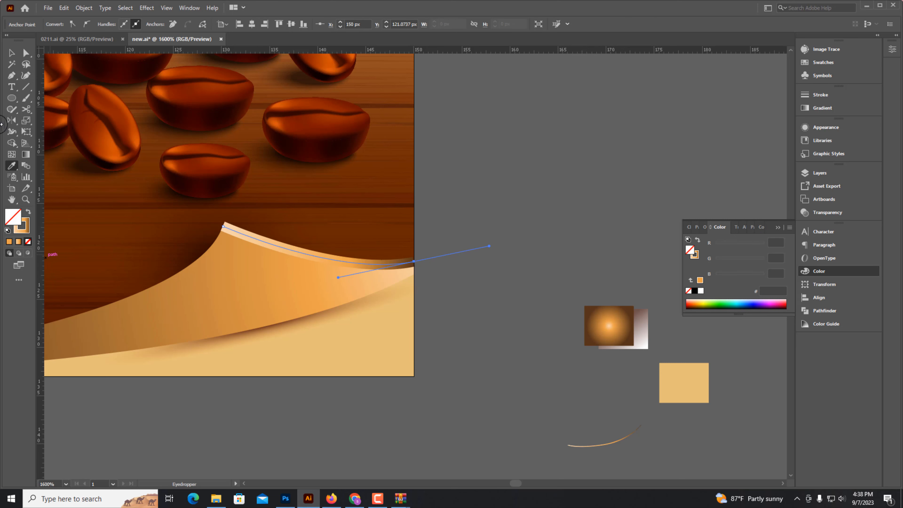
pyautogui.click(777, 229)
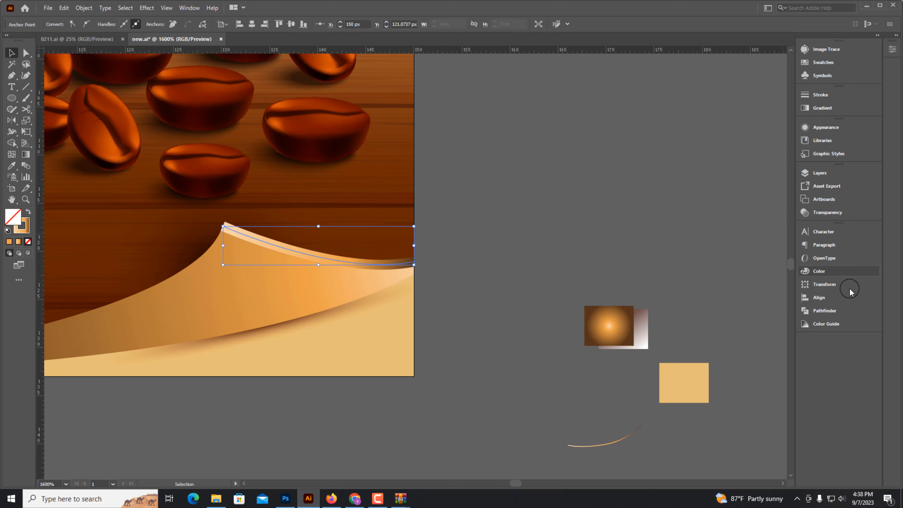
# Set the stroke weight of the curl's upper-edge path to 0.3 pt.
pyautogui.hotkey('ctrl', 'shift', 'F10')
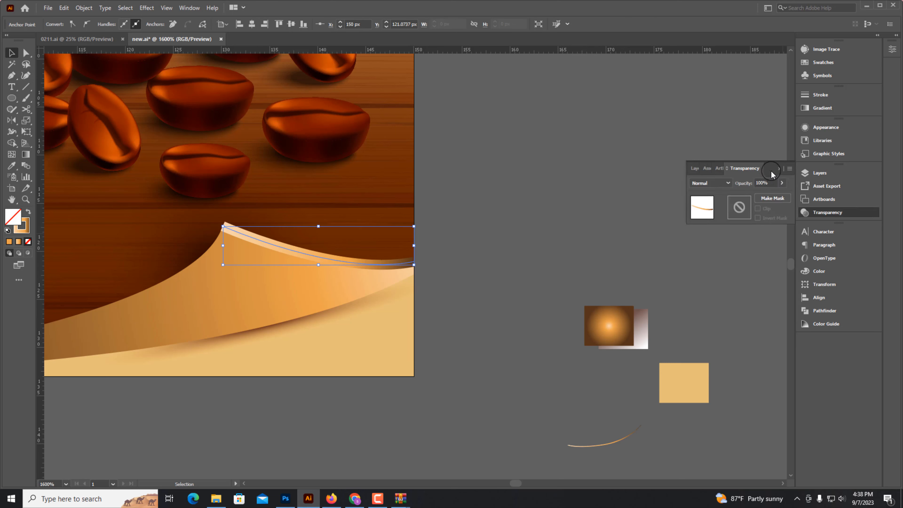
pyautogui.click(777, 168)
pyautogui.press('a')
pyautogui.hotkey('ctrl', 'F10')
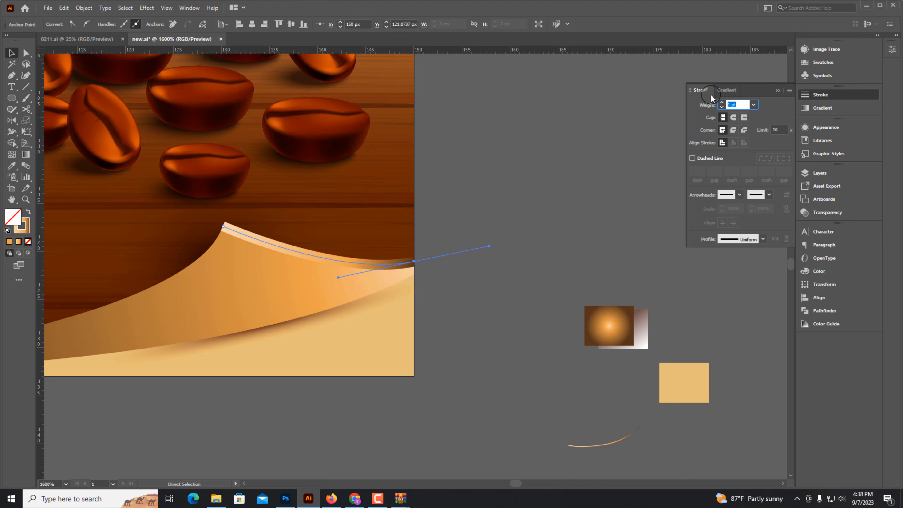
pyautogui.write('0.3')
pyautogui.press('Return')
pyautogui.hotkey('ctrl', 'shift', 'a')
pyautogui.moveTo(326, 266); pyautogui.dragTo(467, 297)
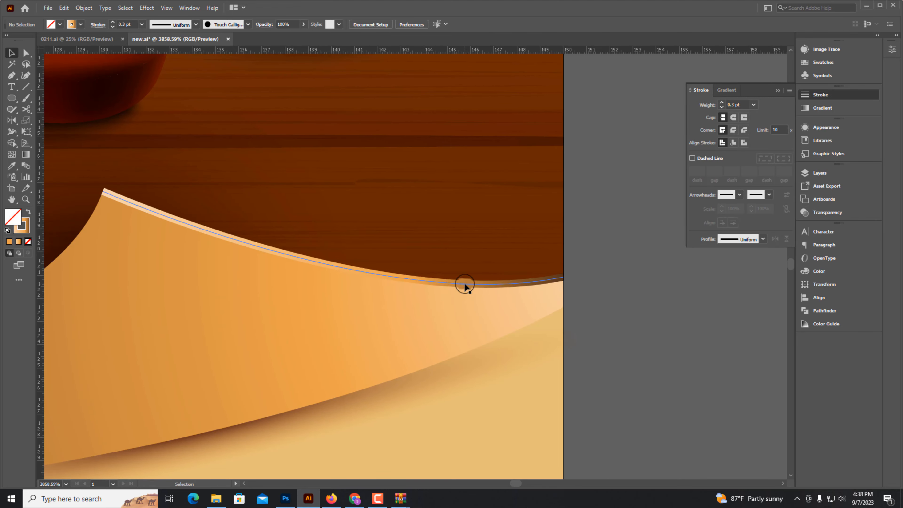
# Draw a Pen path tracing the curl's lower edge from its peak down toward the artboard's bottom-left.
pyautogui.scroll(-6, 464, 285)
pyautogui.scroll(4, 502, 332)
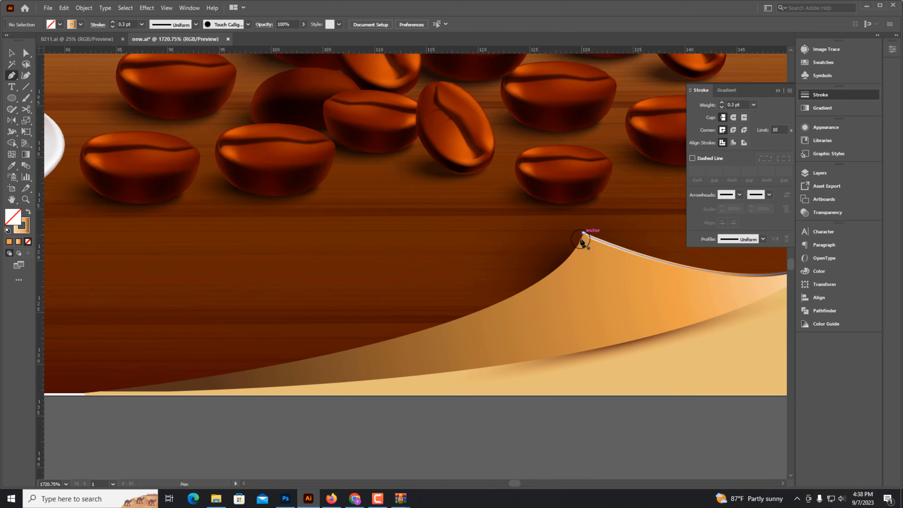
pyautogui.moveTo(583, 237); pyautogui.dragTo(356, 374)
pyautogui.moveTo(300, 363); pyautogui.dragTo(107, 397)
pyautogui.scroll(-3, 22, 363)
pyautogui.moveTo(349, 407); pyautogui.dragTo(245, 434)
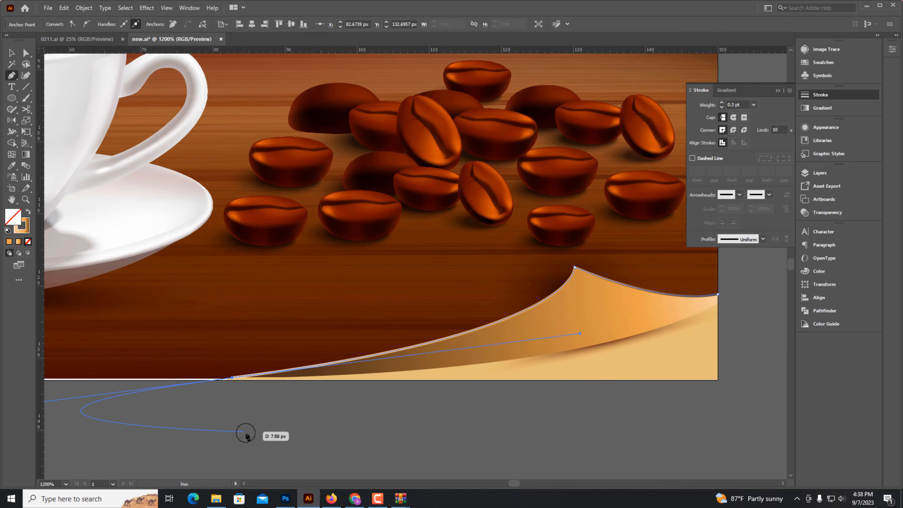
pyautogui.click(11, 54)
pyautogui.click(394, 412)
pyautogui.moveTo(475, 324); pyautogui.dragTo(477, 323)
pyautogui.click(392, 414)
pyautogui.scroll(2, 409, 403)
pyautogui.scroll(-1, 440, 338)
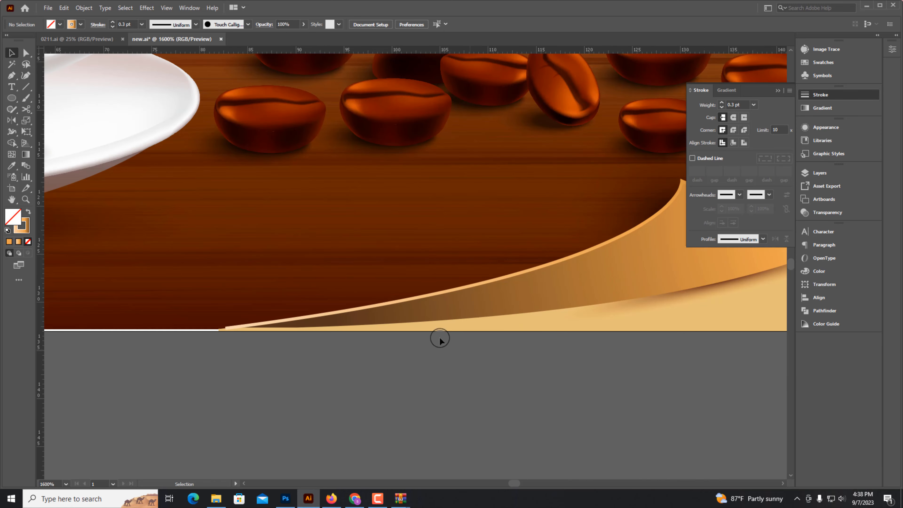
# Sample the pasteboard gradient swatch onto the lower-edge path with the Eyedropper.
pyautogui.scroll(3, 228, 334)
pyautogui.click(226, 374)
pyautogui.click(233, 403)
pyautogui.scroll(-6, 233, 402)
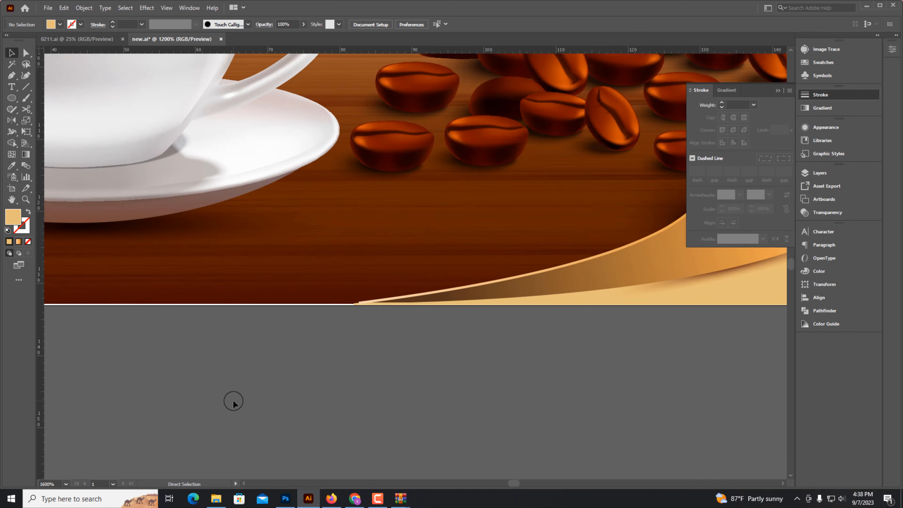
pyautogui.scroll(3, 458, 356)
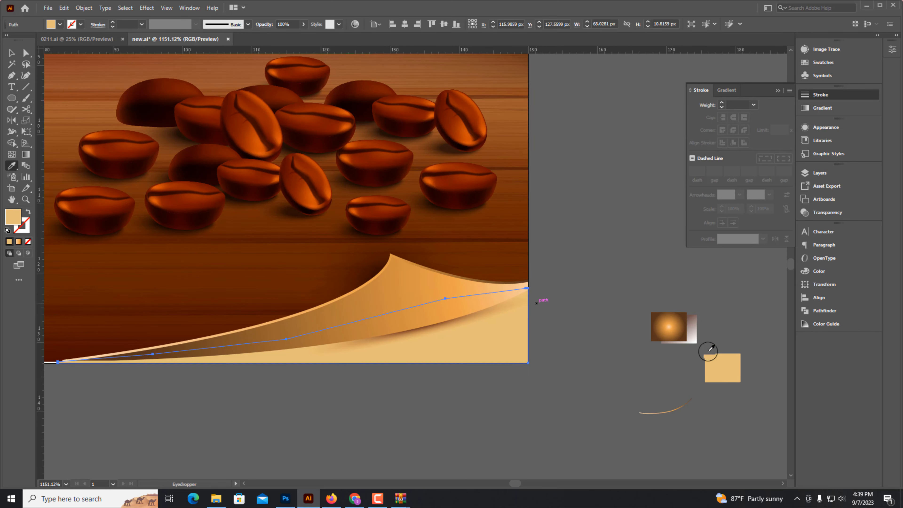
pyautogui.click(673, 330)
pyautogui.click(400, 388)
pyautogui.moveTo(446, 355); pyautogui.dragTo(455, 395)
pyautogui.hotkey('ctrl', 'z')
# Select and delete the stray small path lying along the artboard's bottom edge.
pyautogui.click(408, 413)
pyautogui.click(425, 348)
pyautogui.click(417, 368)
pyautogui.click(399, 319)
pyautogui.hotkey('ctrl', '-')
pyautogui.hotkey('ctrl', '-')
pyautogui.moveTo(399, 320); pyautogui.dragTo(492, 266)
pyautogui.moveTo(498, 271); pyautogui.dragTo(500, 363)
pyautogui.moveTo(311, 301); pyautogui.dragTo(398, 322)
pyautogui.click(393, 312)
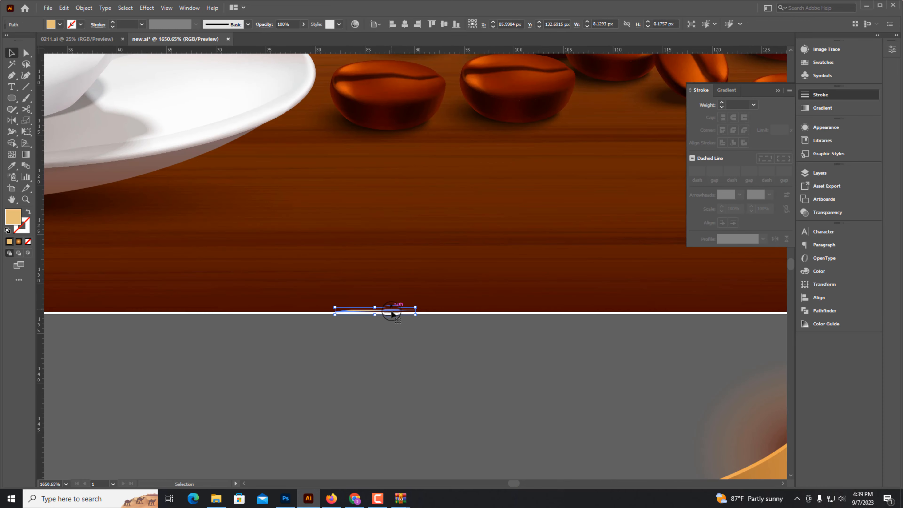
pyautogui.press('Delete')
pyautogui.hotkey('ctrl', '-')
pyautogui.hotkey('ctrl', '-')
pyautogui.hotkey('ctrl', '-')
pyautogui.hotkey('ctrl', '-')
pyautogui.click(368, 261)
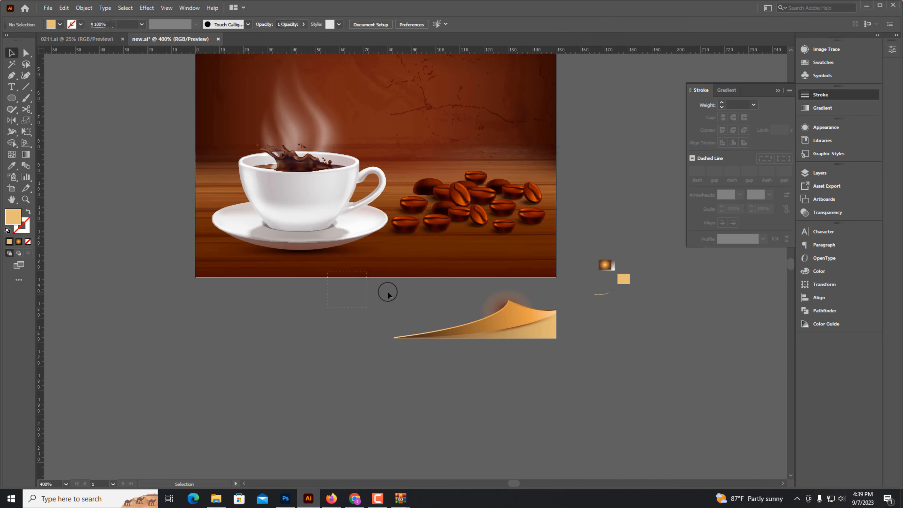
pyautogui.scroll(5, 432, 283)
pyautogui.moveTo(368, 277); pyautogui.dragTo(368, 277)
pyautogui.click(356, 310)
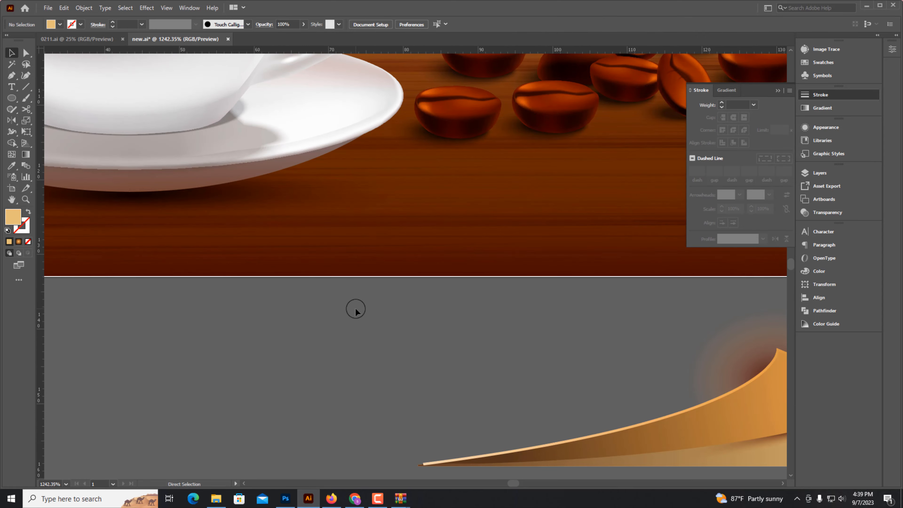
pyautogui.hotkey('ctrl', '-')
pyautogui.hotkey('ctrl', '-')
pyautogui.hotkey('ctrl', '-')
pyautogui.hotkey('ctrl', '-')
pyautogui.moveTo(387, 337); pyautogui.dragTo(345, 365)
pyautogui.moveTo(533, 367); pyautogui.dragTo(489, 333)
pyautogui.moveTo(495, 345); pyautogui.dragTo(513, 276)
pyautogui.moveTo(533, 258); pyautogui.dragTo(625, 295)
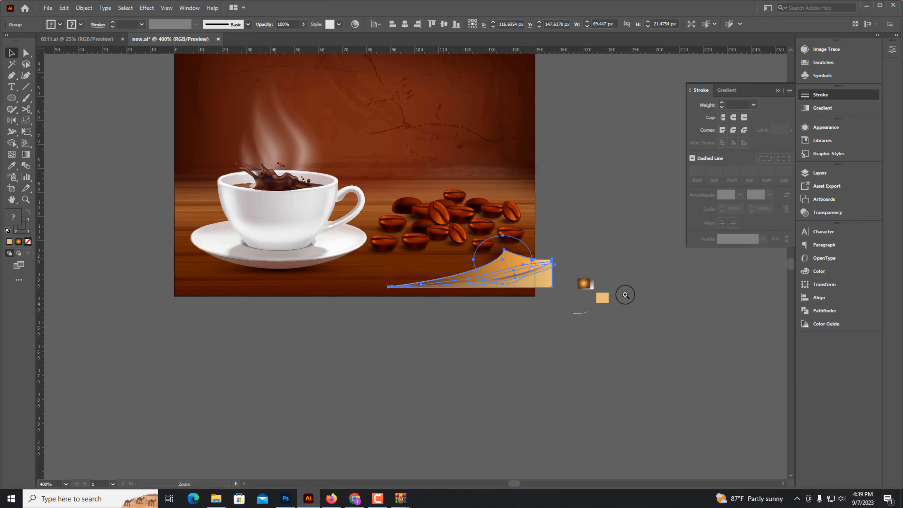
pyautogui.moveTo(545, 312); pyautogui.dragTo(455, 343)
pyautogui.click(582, 433)
pyautogui.hotkey('ctrl', '-')
pyautogui.hotkey('ctrl', '-')
pyautogui.hotkey('ctrl', '-')
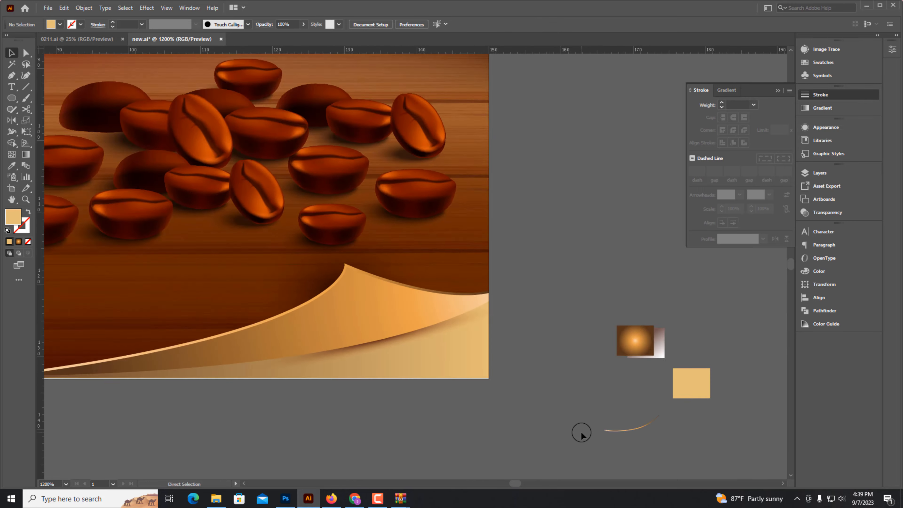
# Select the paper-curl group and expand it.
pyautogui.moveTo(323, 333); pyautogui.dragTo(407, 337)
pyautogui.click(407, 337)
pyautogui.moveTo(224, 348); pyautogui.dragTo(196, 351)
pyautogui.hotkey('ctrl', '-')
pyautogui.hotkey('ctrl', '-')
pyautogui.hotkey('ctrl', '-')
pyautogui.hotkey('ctrl', '-')
pyautogui.click(82, 8)
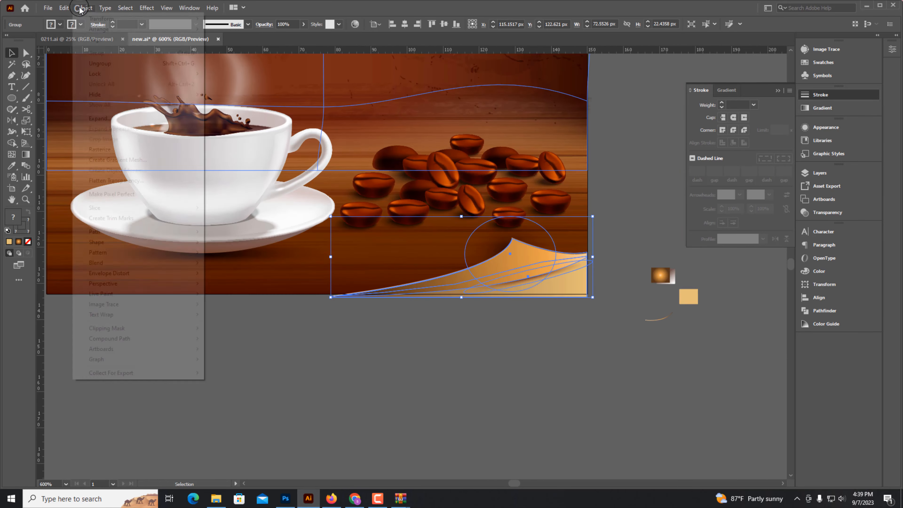
pyautogui.click(99, 118)
pyautogui.click(429, 301)
# Draw a rectangle over the curl area and make a clipping mask to trim the curl at the artboard's edges.
pyautogui.click(441, 345)
pyautogui.moveTo(529, 348); pyautogui.dragTo(455, 392)
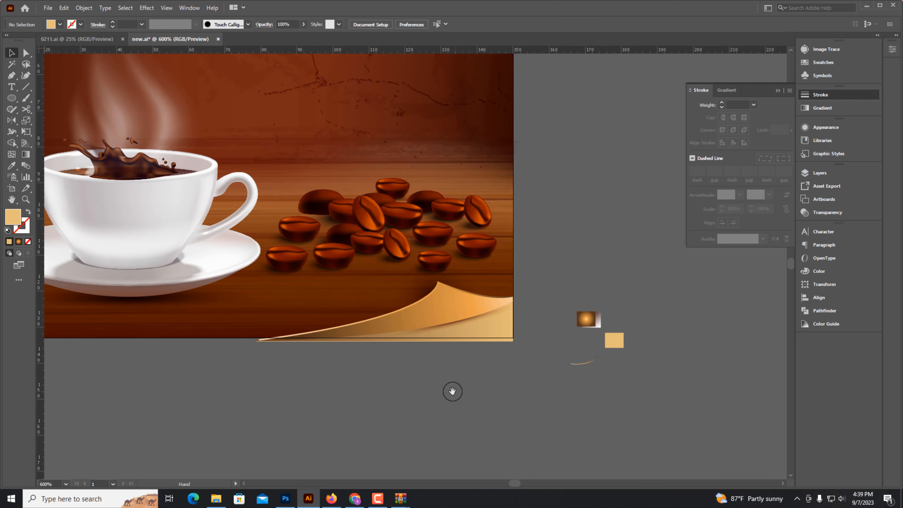
pyautogui.moveTo(10, 103); pyautogui.dragTo(41, 96)
pyautogui.moveTo(238, 189); pyautogui.dragTo(606, 351)
pyautogui.click(12, 53)
pyautogui.moveTo(501, 346); pyautogui.dragTo(502, 346)
pyautogui.keyDown('shift'); pyautogui.click(485, 350); pyautogui.keyUp('shift')
pyautogui.rightClick(470, 286)
pyautogui.click(515, 367)
pyautogui.click(480, 385)
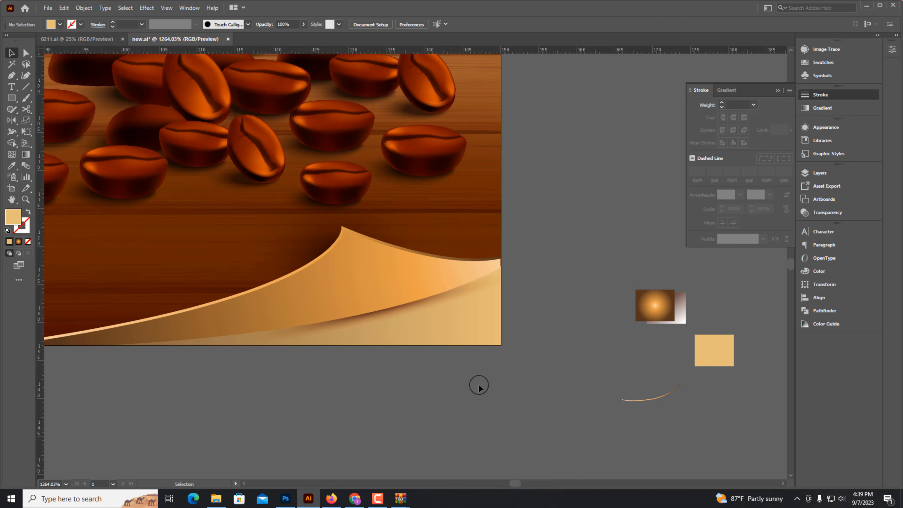
pyautogui.hotkey('ctrl', '-')
pyautogui.hotkey('ctrl', '-')
pyautogui.hotkey('ctrl', '-')
pyautogui.hotkey('ctrl', '-')
pyautogui.moveTo(404, 311); pyautogui.dragTo(382, 439)
pyautogui.hotkey('ctrl', '-')
pyautogui.hotkey('ctrl', '-')
pyautogui.moveTo(464, 301); pyautogui.dragTo(547, 346)
pyautogui.click(466, 372)
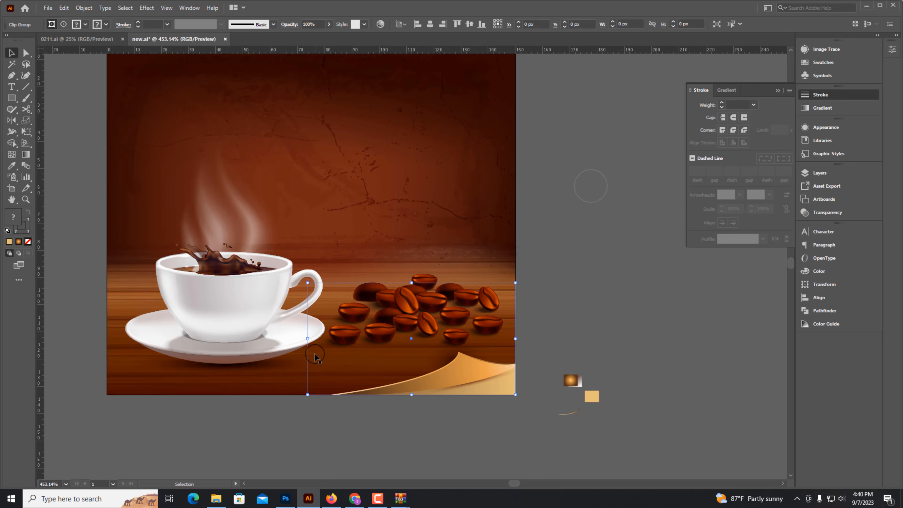
# Delete the gradient, peach and curved stroke sample objects from the pasteboard.
pyautogui.moveTo(308, 339); pyautogui.dragTo(334, 340)
pyautogui.click(470, 408)
pyautogui.moveTo(472, 408); pyautogui.dragTo(465, 415)
pyautogui.moveTo(537, 363); pyautogui.dragTo(609, 430)
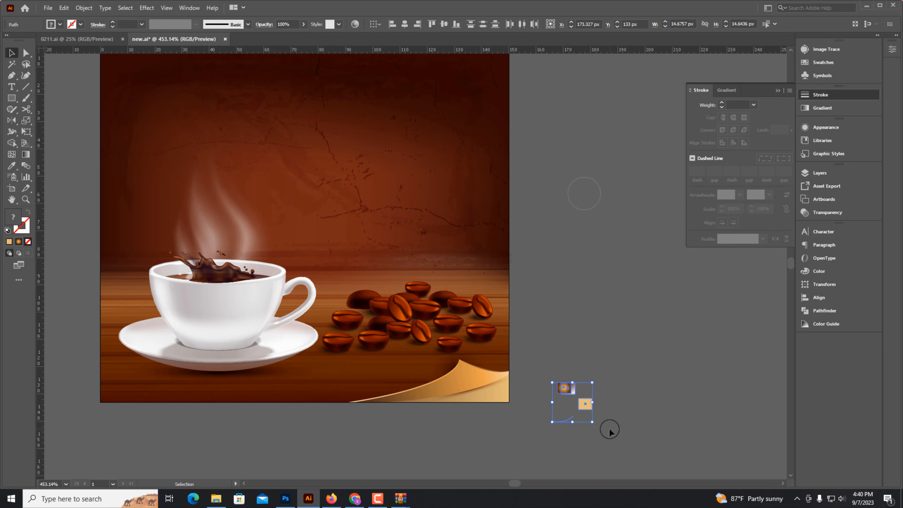
pyautogui.press('Delete')
# Move the Natural Coffee title group from the pasteboard onto the artboard above the beans.
pyautogui.hotkey('ctrl', '-')
pyautogui.moveTo(578, 308); pyautogui.dragTo(558, 352)
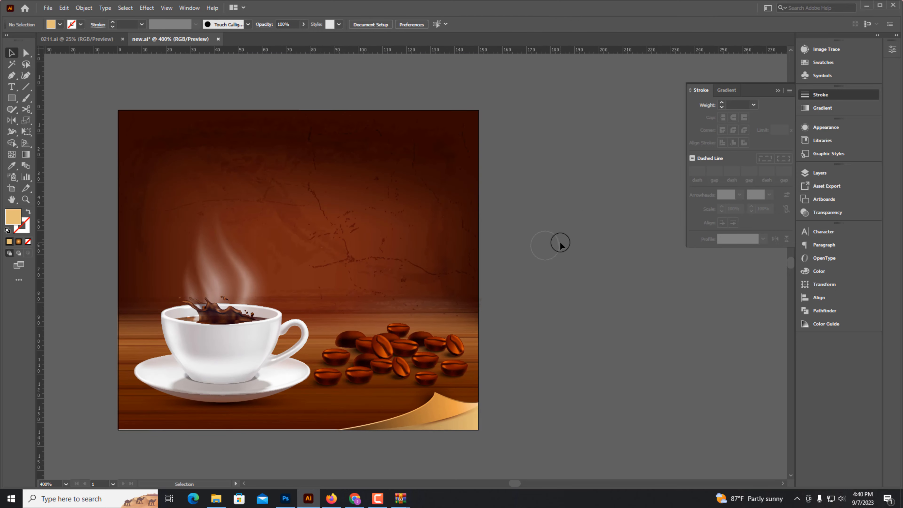
pyautogui.hotkey('ctrl', '-')
pyautogui.hotkey('ctrl', '-')
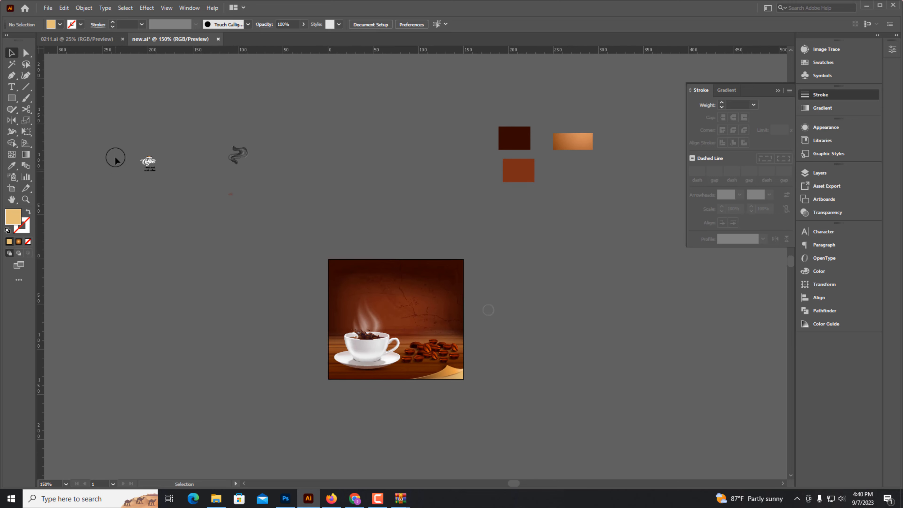
pyautogui.click(151, 169)
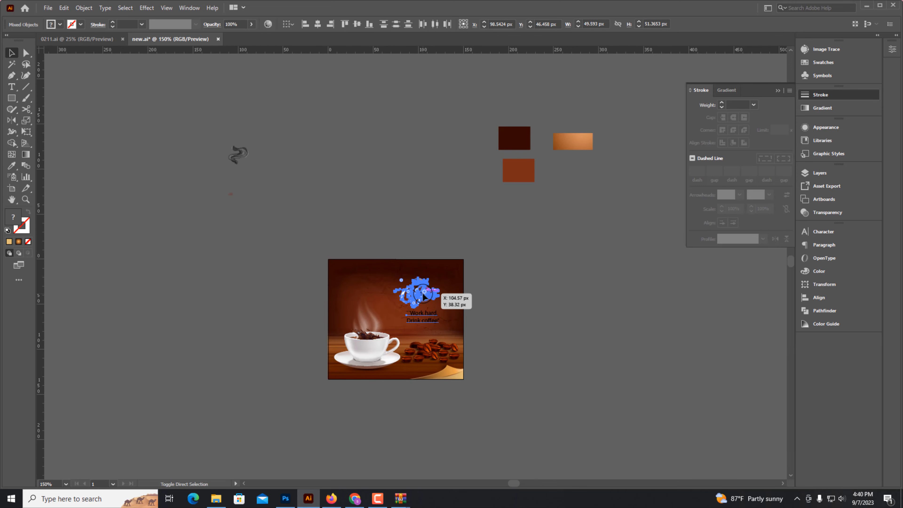
# Fill the Coffee lettering with white and adjust the position of the Natural word.
pyautogui.click(545, 334)
pyautogui.moveTo(437, 331); pyautogui.dragTo(618, 259)
pyautogui.click(428, 302)
pyautogui.click(819, 271)
pyautogui.click(700, 291)
pyautogui.moveTo(400, 290); pyautogui.dragTo(397, 305)
pyautogui.click(384, 158)
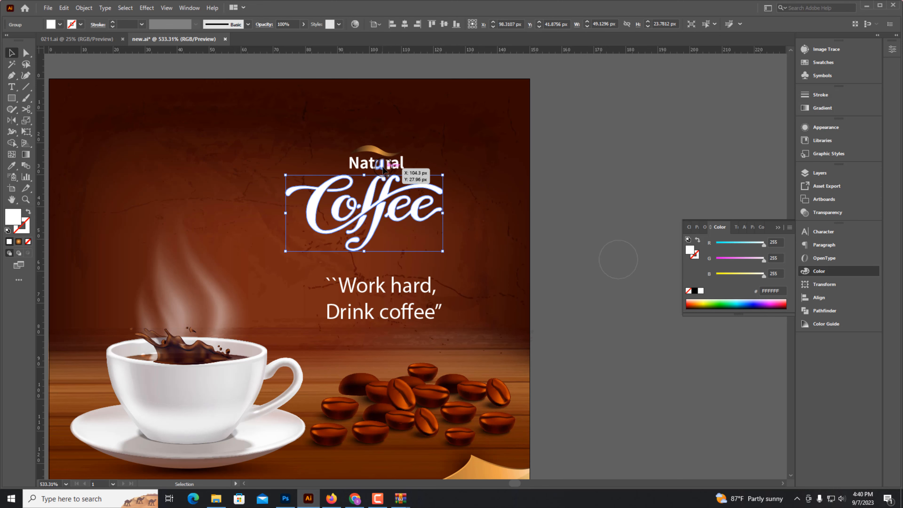
pyautogui.moveTo(381, 156); pyautogui.dragTo(390, 174)
pyautogui.click(598, 284)
# Set the slogan text's font to Monotype Corsiva and tighten its leading.
pyautogui.moveTo(421, 214); pyautogui.dragTo(521, 248)
pyautogui.click(390, 233)
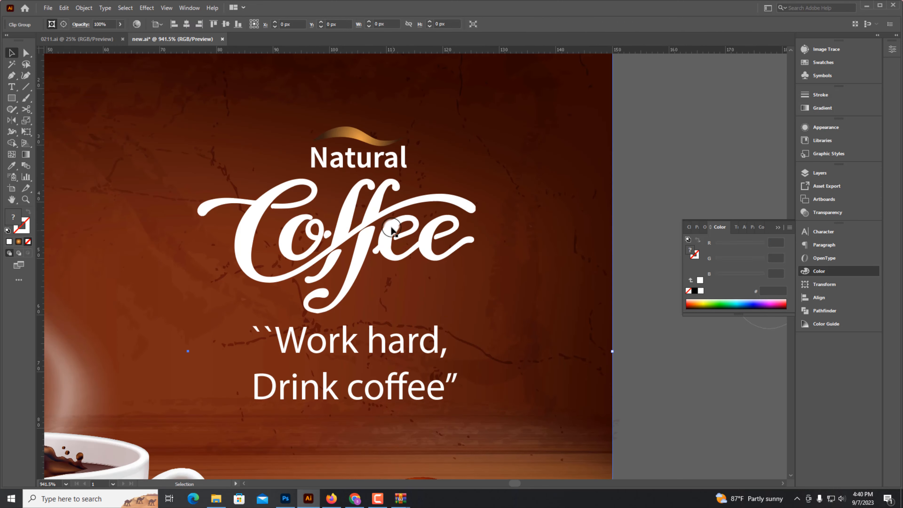
pyautogui.click(386, 236)
pyautogui.click(354, 353)
pyautogui.hotkey('ctrl', 't')
pyautogui.write('mo')
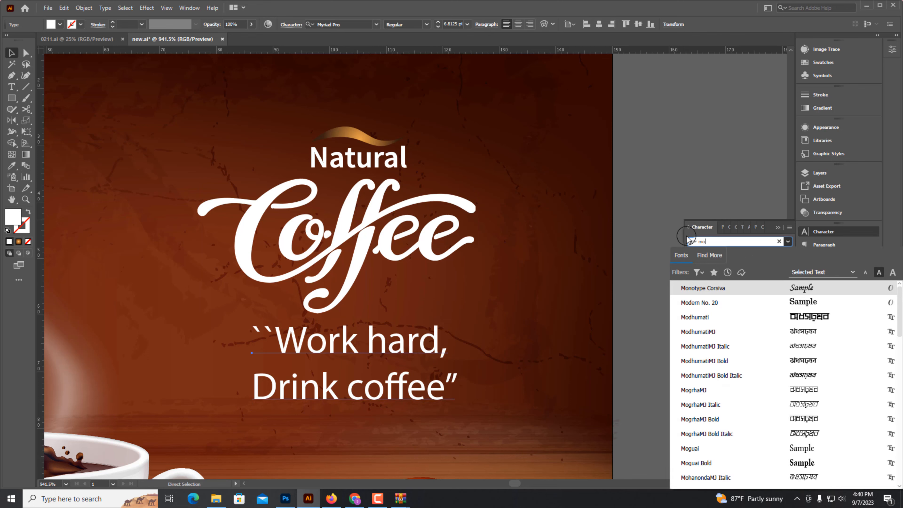
pyautogui.click(705, 285)
pyautogui.hotkey('alt', 'Up')
pyautogui.hotkey('alt', 'Up')
pyautogui.hotkey('alt', 'Down')
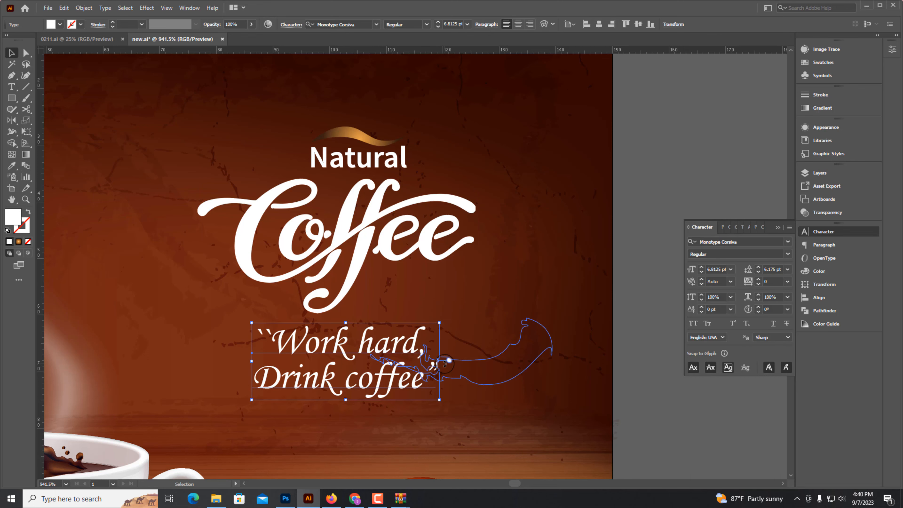
pyautogui.moveTo(441, 363); pyautogui.dragTo(429, 363)
pyautogui.click(666, 426)
pyautogui.hotkey('ctrl', '-')
pyautogui.hotkey('ctrl', '-')
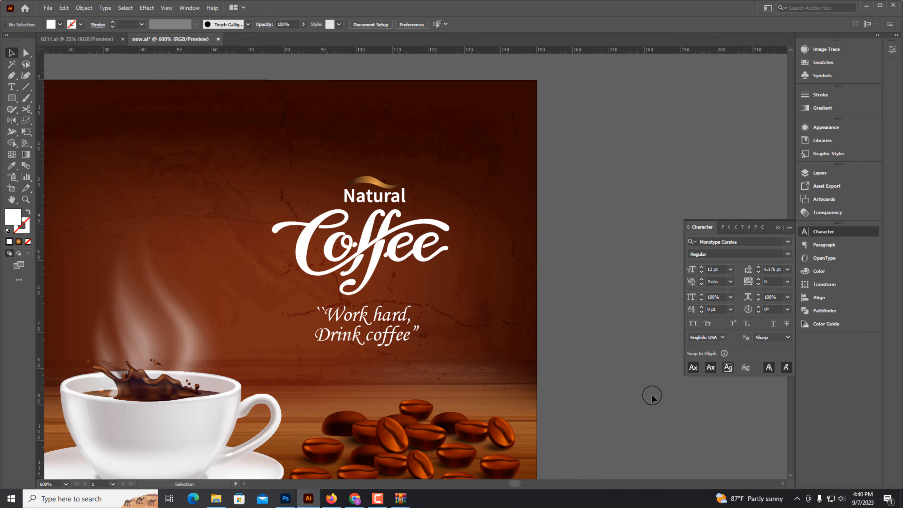
pyautogui.moveTo(642, 282); pyautogui.dragTo(619, 202)
pyautogui.click(479, 296)
pyautogui.hotkey('ctrl', '-')
pyautogui.hotkey('ctrl', '2')
pyautogui.moveTo(511, 316); pyautogui.dragTo(472, 318)
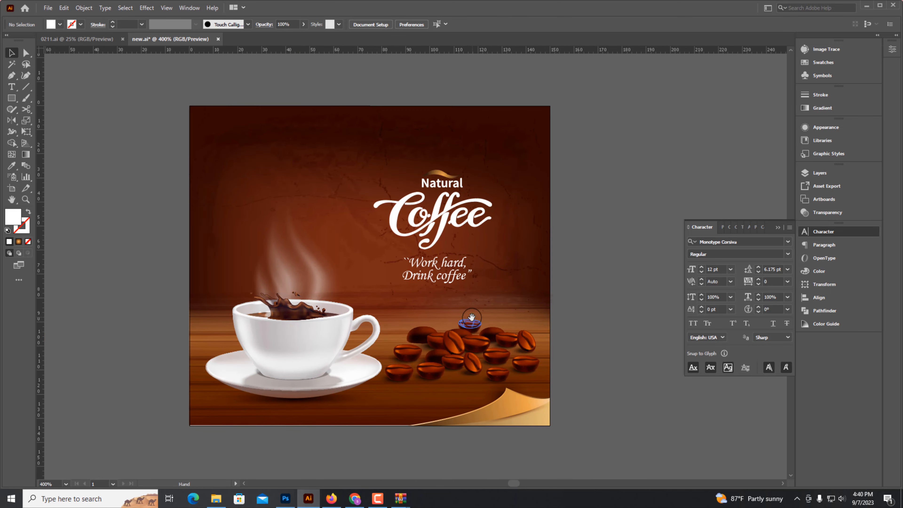
pyautogui.hotkey('ctrl', 'alt', '2')
# Fill the Coffee lettering with a gradient and set one of its stops to orange FF9000.
pyautogui.click(137, 129)
pyautogui.scroll(-1, 623, 437)
pyautogui.hotkey('ctrl', 'a')
pyautogui.moveTo(308, 408); pyautogui.dragTo(450, 384)
pyautogui.click(432, 411)
pyautogui.hotkey('ctrl', '-')
pyautogui.hotkey('ctrl', '-')
pyautogui.hotkey('ctrl', '-')
pyautogui.moveTo(517, 343); pyautogui.dragTo(388, 456)
pyautogui.scroll(3, 332, 165)
pyautogui.click(373, 202)
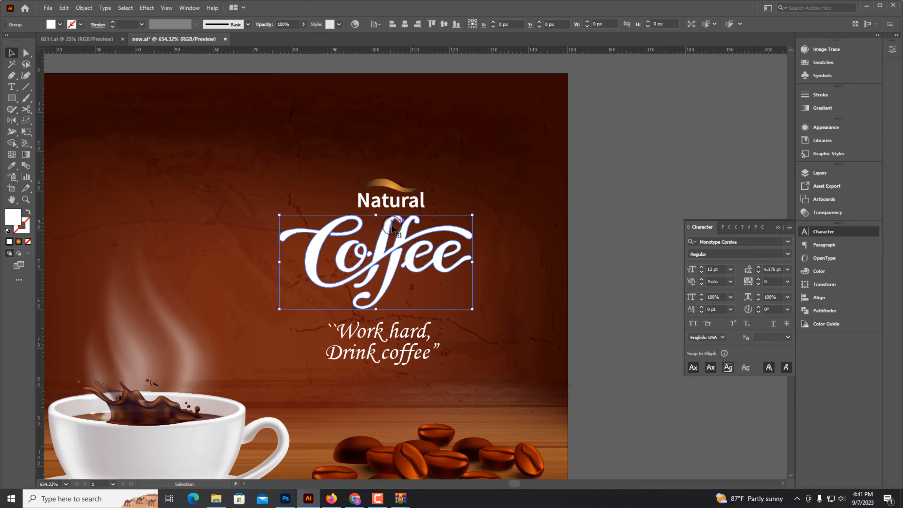
pyautogui.click(823, 107)
pyautogui.click(742, 162)
pyautogui.scroll(3, 359, 298)
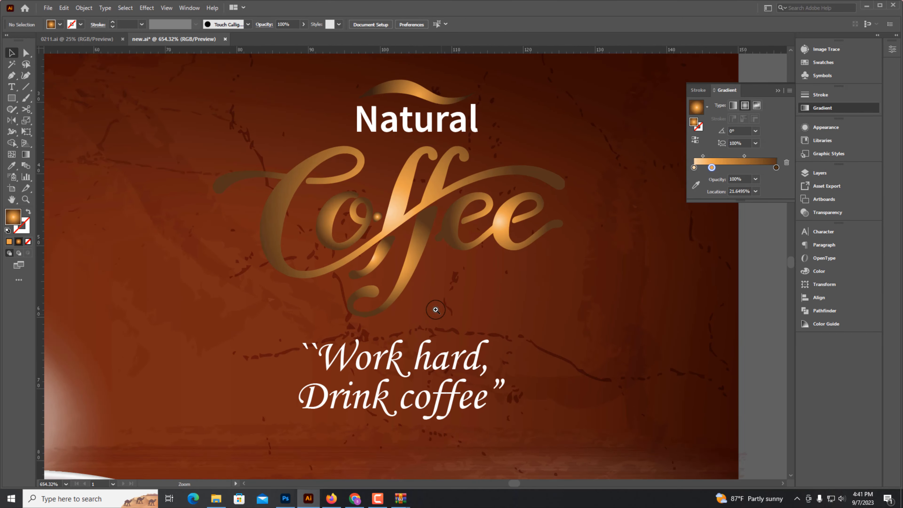
pyautogui.moveTo(743, 170); pyautogui.dragTo(750, 174)
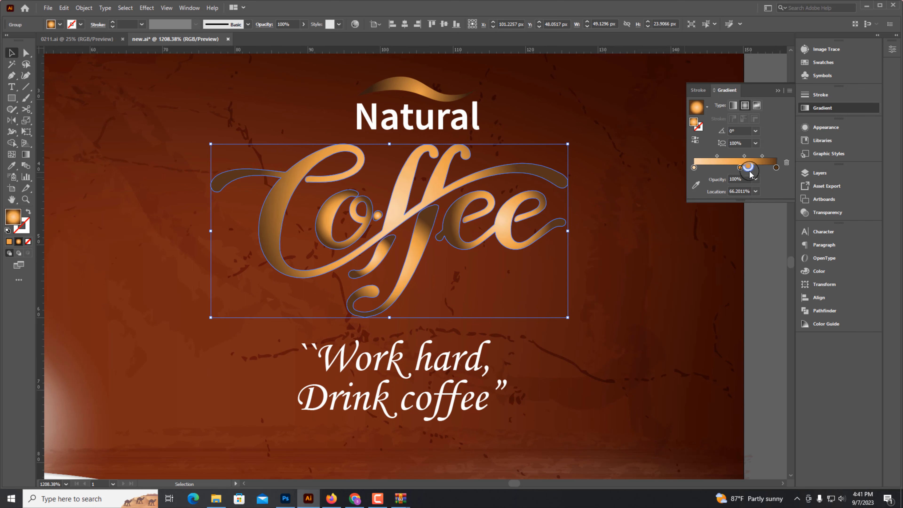
pyautogui.click(819, 272)
pyautogui.moveTo(734, 245); pyautogui.dragTo(716, 275)
pyautogui.moveTo(764, 260); pyautogui.dragTo(744, 260)
pyautogui.click(758, 351)
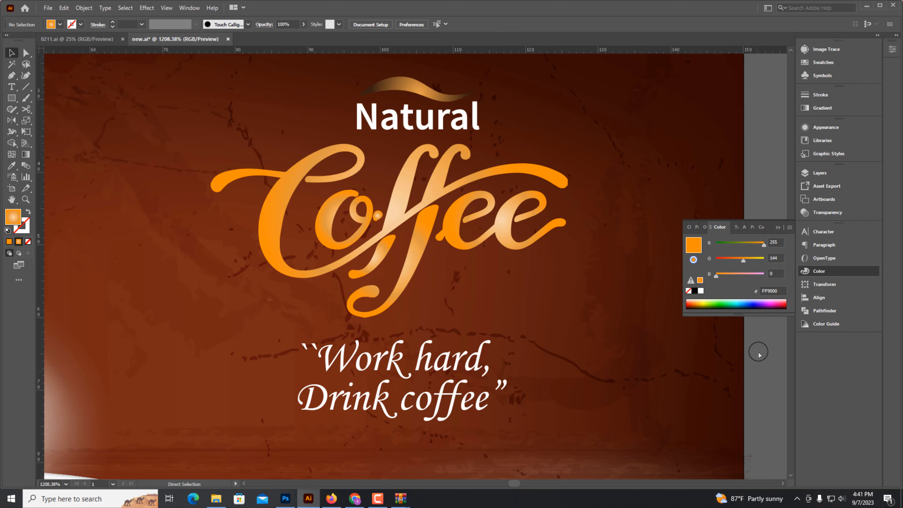
# Apply the Coffee lettering's gradient to the Natural word with the Eyedropper.
pyautogui.hotkey('ctrl', '-')
pyautogui.hotkey('ctrl', '-')
pyautogui.hotkey('ctrl', '-')
pyautogui.hotkey('ctrl', '-')
pyautogui.moveTo(418, 218); pyautogui.dragTo(453, 217)
pyautogui.click(431, 194)
pyautogui.click(416, 196)
pyautogui.click(11, 166)
pyautogui.click(419, 278)
pyautogui.click(11, 53)
pyautogui.click(661, 390)
pyautogui.moveTo(562, 265); pyautogui.dragTo(548, 164)
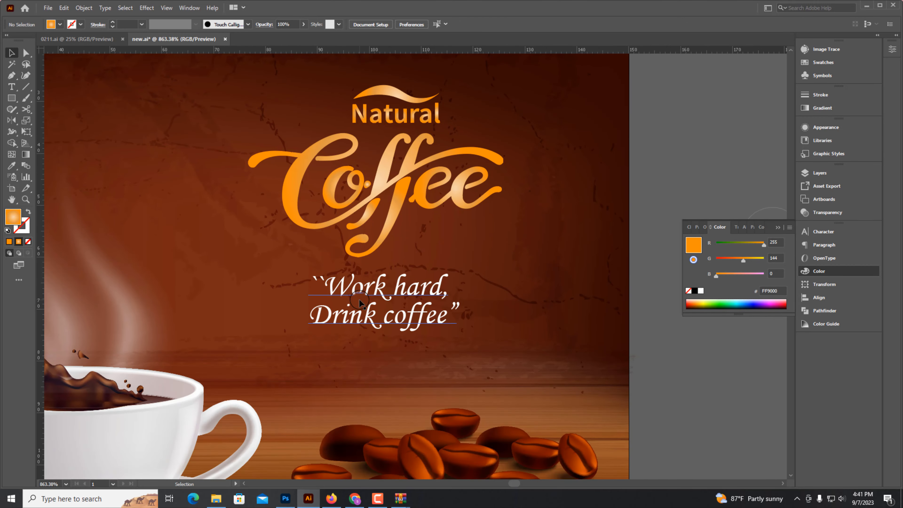
# Colour the slogan text pale yellow FFFFB0.
pyautogui.click(384, 322)
pyautogui.moveTo(748, 275); pyautogui.dragTo(750, 275)
pyautogui.moveTo(383, 333); pyautogui.dragTo(384, 331)
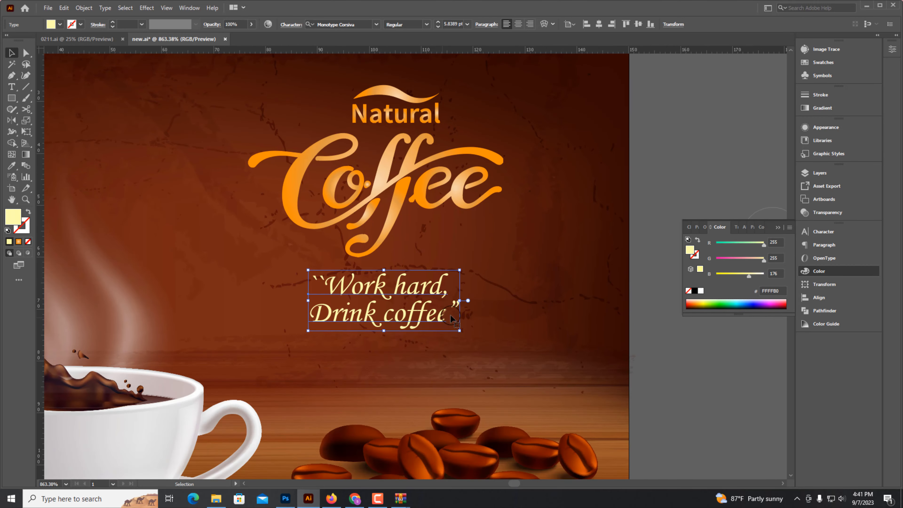
# Move the slogan text off the artboard and change its font to Edwardian Script ITC.
pyautogui.scroll(-3, 534, 306)
pyautogui.moveTo(370, 275); pyautogui.dragTo(665, 351)
pyautogui.moveTo(665, 351); pyautogui.dragTo(501, 385)
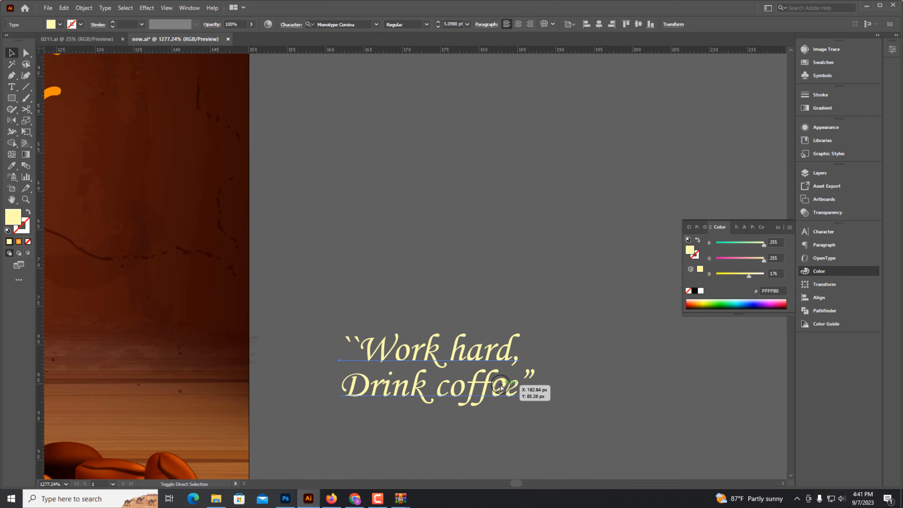
pyautogui.hotkey('ctrl', 't')
pyautogui.scroll(20, 697, 240)
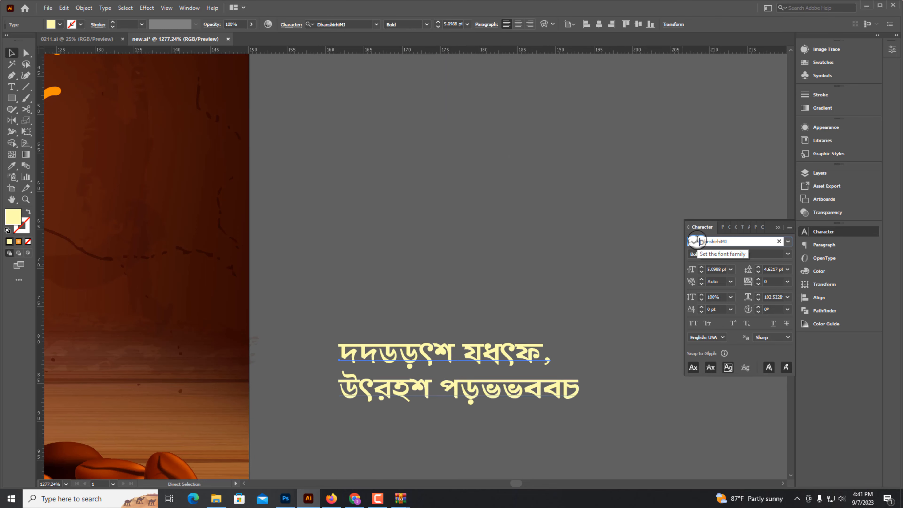
pyautogui.click(494, 370)
pyautogui.scroll(5, 434, 354)
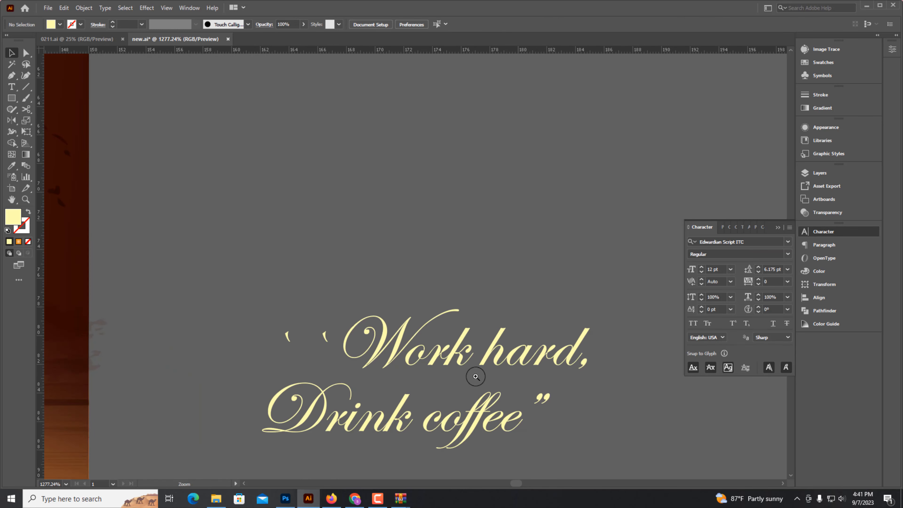
# Delete the opening quote marks at the start of the slogan's first line.
pyautogui.press('t')
pyautogui.tripleClick(336, 343)
pyautogui.click(319, 351)
pyautogui.press('BackSpace')
pyautogui.press('BackSpace')
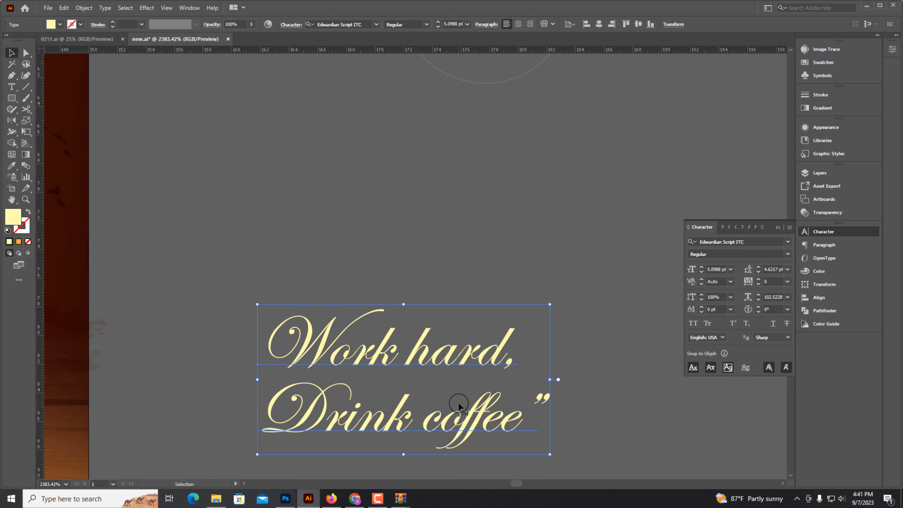
# Convert the slogan text to outlines.
pyautogui.hotkey('ctrl', 'shift', 'o')
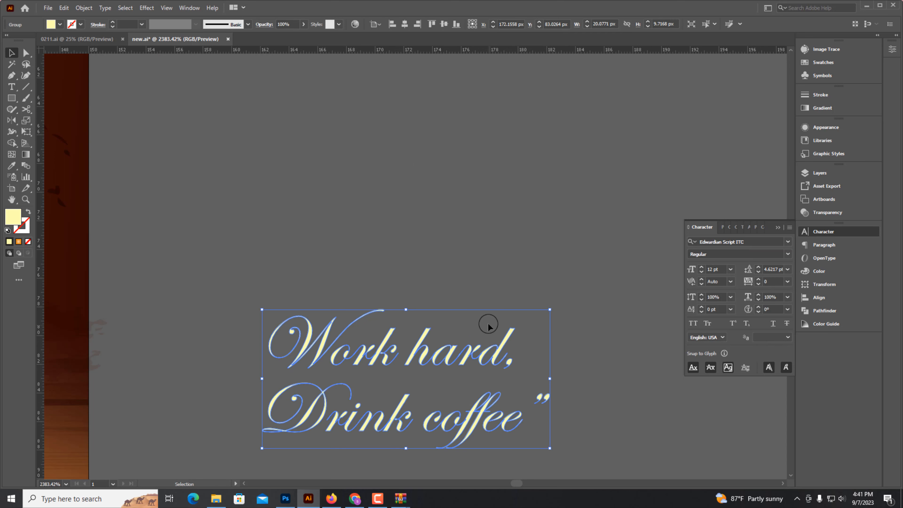
pyautogui.hotkey('ctrl', 'z')
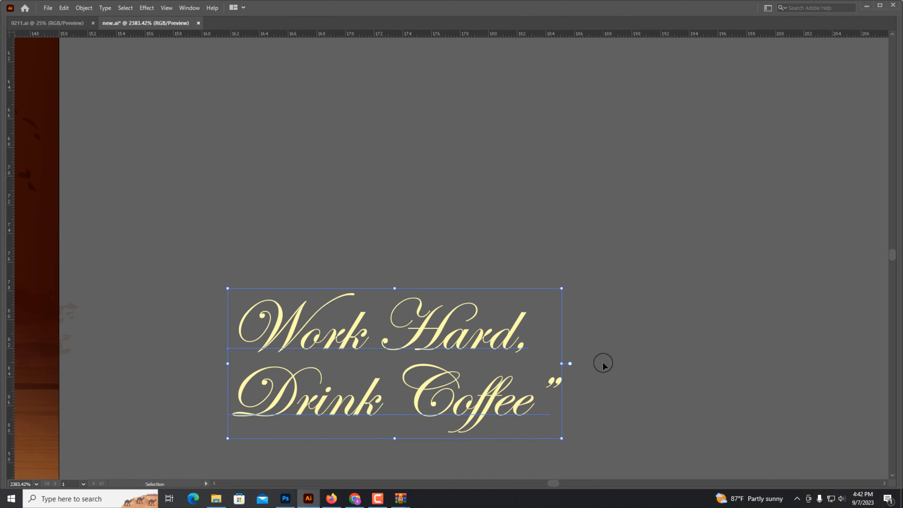
pyautogui.hotkey('ctrl', '-')
pyautogui.hotkey('ctrl', '-')
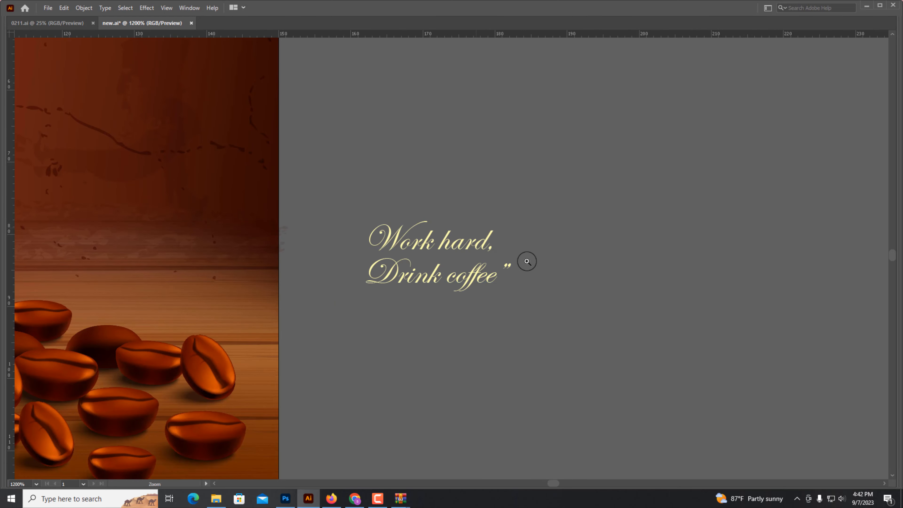
pyautogui.scroll(3, 437, 280)
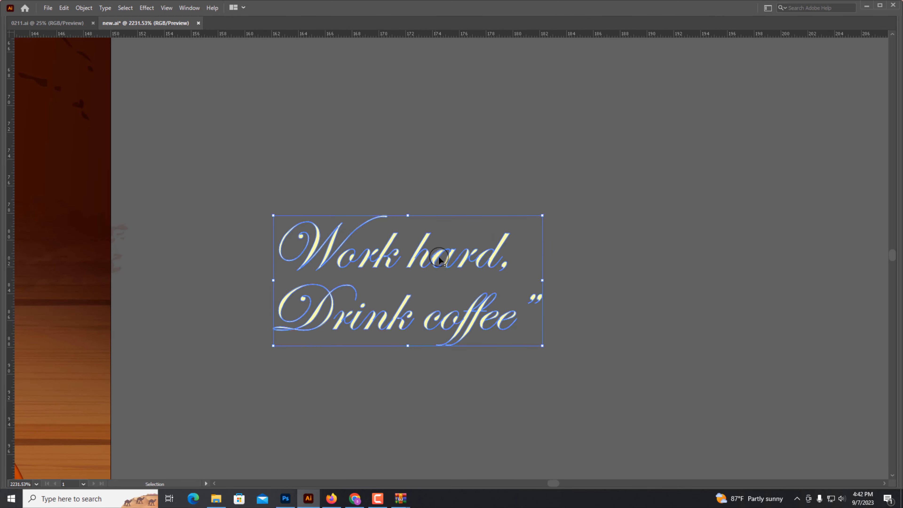
pyautogui.scroll(2, 491, 185)
# Isolate the outlined slogan group and duplicate the closing quote mark to the front of "Work hard,".
pyautogui.rightClick(562, 341)
pyautogui.click(591, 237)
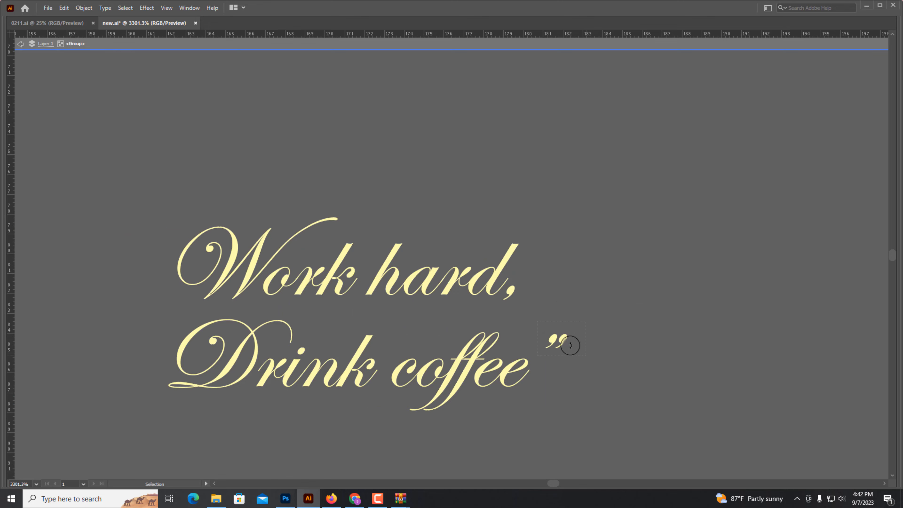
pyautogui.moveTo(543, 342); pyautogui.dragTo(540, 345)
pyautogui.doubleClick(470, 357)
pyautogui.rightClick(550, 338)
pyautogui.click(579, 263)
pyautogui.click(540, 331)
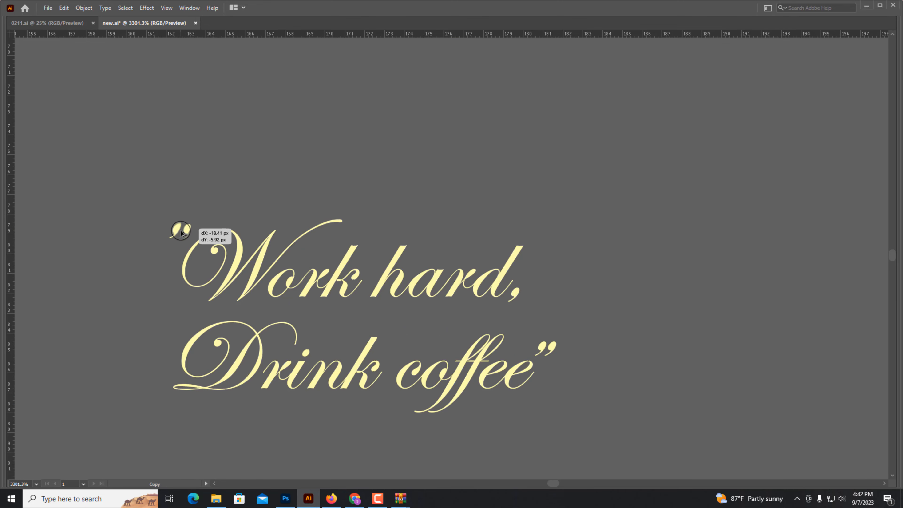
# Reflect the copied quote mark with the Reflect tool so it forms an opening quote.
pyautogui.press('Tab')
pyautogui.press('o')
pyautogui.press('Return')
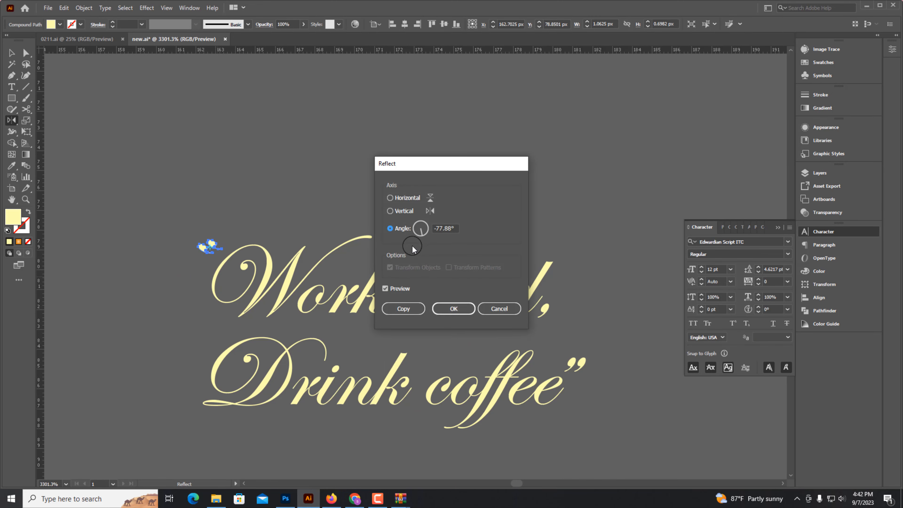
pyautogui.click(454, 304)
# Select all pieces of the outlined slogan and group them together.
pyautogui.moveTo(204, 159); pyautogui.dragTo(587, 411)
pyautogui.click(575, 308)
pyautogui.moveTo(517, 300); pyautogui.dragTo(530, 318)
pyautogui.click(520, 231)
pyautogui.rightClick(431, 257)
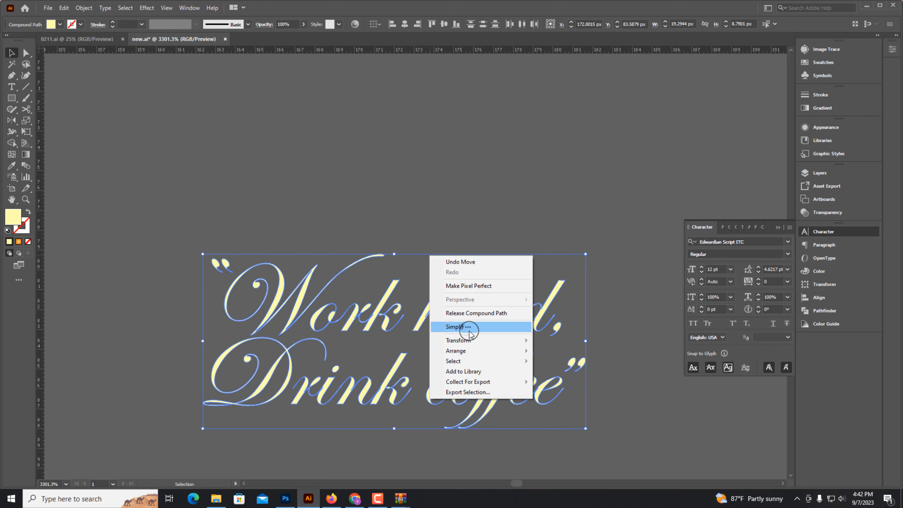
pyautogui.moveTo(448, 230); pyautogui.dragTo(591, 452)
pyautogui.hotkey('ctrl', 'g')
# Move the grouped slogan onto the artboard below the right side of the Coffee lettering.
pyautogui.hotkey('ctrl', '-')
pyautogui.hotkey('ctrl', '-')
pyautogui.hotkey('ctrl', '-')
pyautogui.hotkey('ctrl', '-')
pyautogui.hotkey('ctrl', '-')
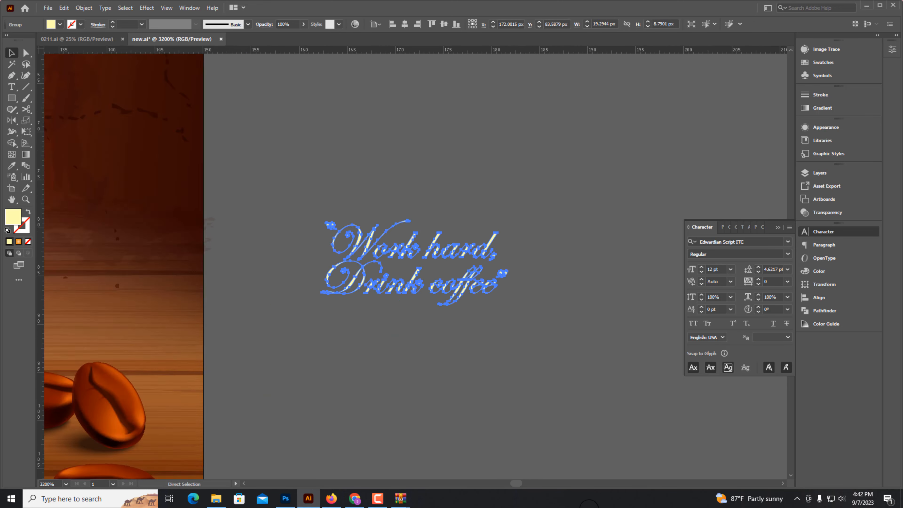
pyautogui.press('space')
pyautogui.moveTo(416, 341); pyautogui.dragTo(510, 405)
pyautogui.hotkey('ctrl', '-')
pyautogui.hotkey('ctrl', '-')
pyautogui.press('space')
pyautogui.moveTo(413, 238); pyautogui.dragTo(503, 291)
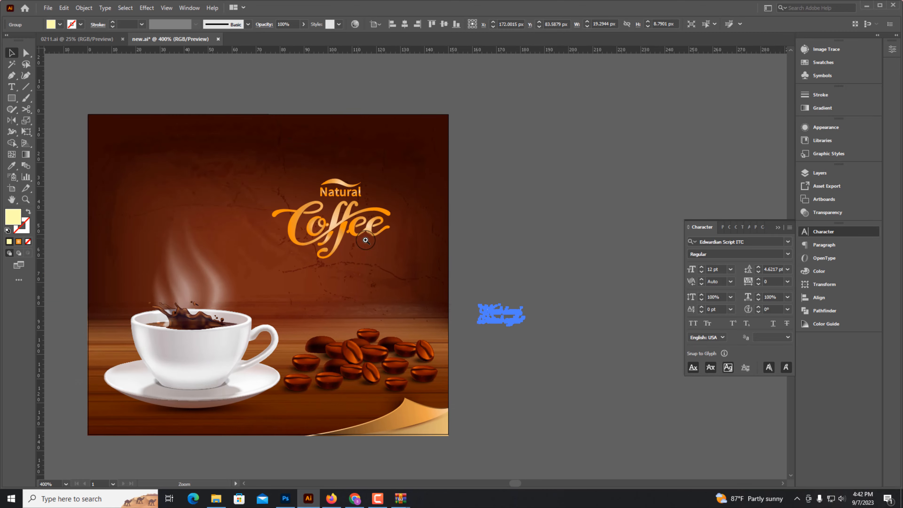
pyautogui.hotkey('ctrl', 'space')
pyautogui.moveTo(360, 239); pyautogui.dragTo(590, 256)
pyautogui.moveTo(380, 264); pyautogui.dragTo(380, 266)
pyautogui.hotkey('ctrl', '+')
pyautogui.hotkey('ctrl', '+')
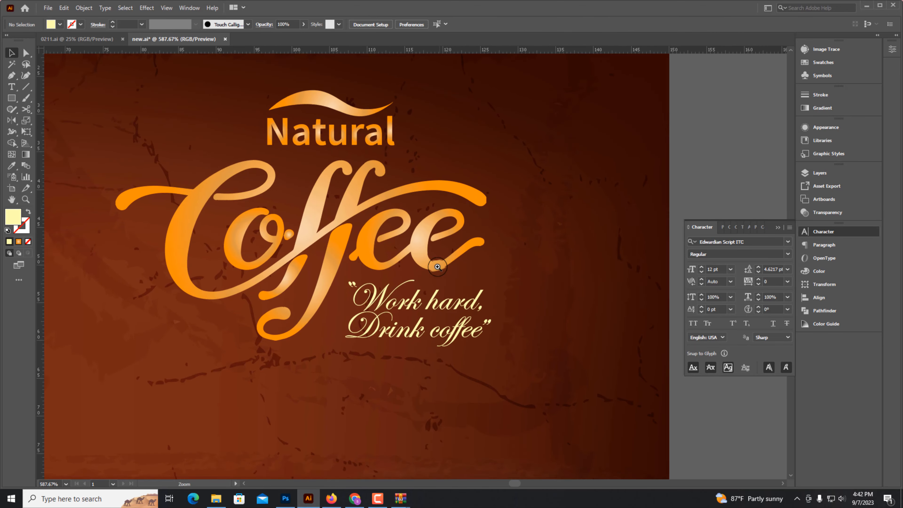
pyautogui.press('a')
pyautogui.hotkey('ctrl', '-')
pyautogui.hotkey('ctrl', '-')
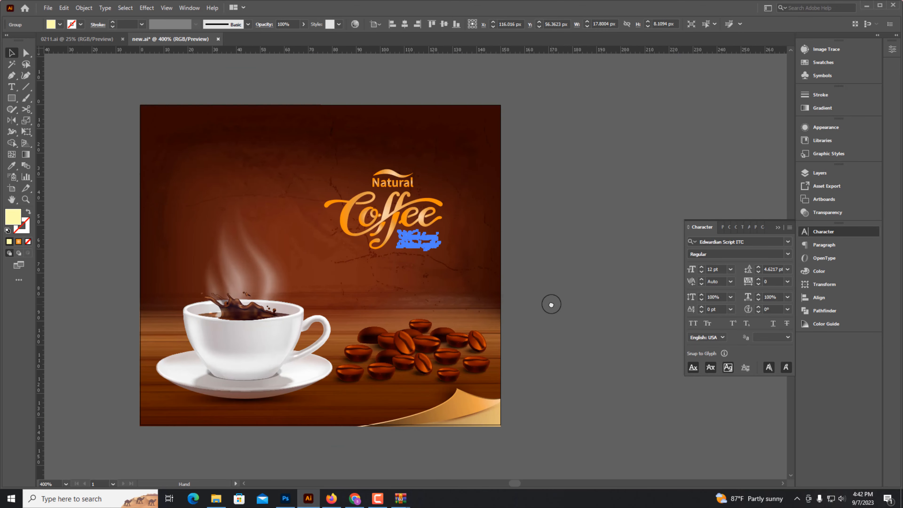
pyautogui.click(550, 303)
pyautogui.hotkey('ctrl', '-')
pyautogui.hotkey('ctrl', '-')
pyautogui.moveTo(579, 339); pyautogui.dragTo(428, 355)
pyautogui.moveTo(283, 224); pyautogui.dragTo(498, 234)
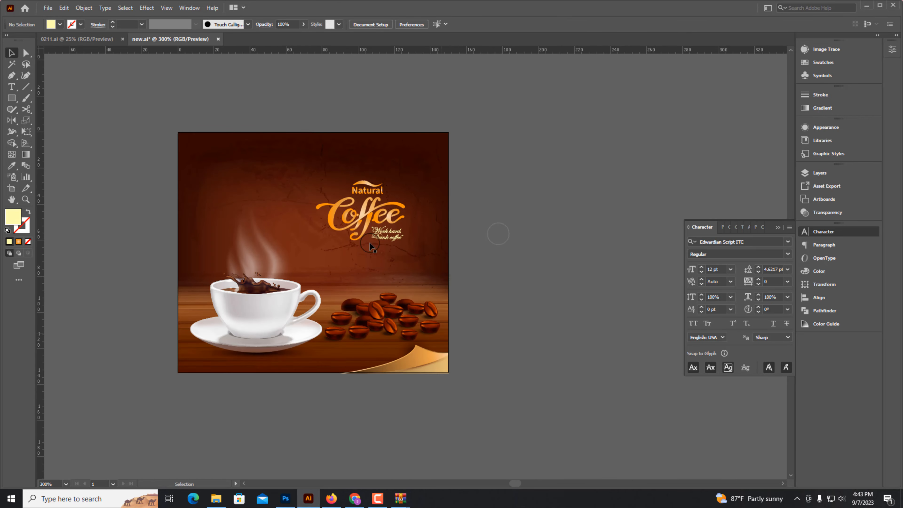
# Nudge the slogan slightly to fine-tune its placement under the Coffee lettering.
pyautogui.hotkey('ctrl', 'space')
pyautogui.moveTo(333, 194); pyautogui.dragTo(562, 210)
pyautogui.click(414, 235)
pyautogui.click(416, 257)
pyautogui.click(420, 262)
pyautogui.keyDown('shift'); pyautogui.click(401, 217); pyautogui.keyUp('shift')
pyautogui.moveTo(373, 266)
pyautogui.mouseDown()
pyautogui.moveTo(374, 283)
pyautogui.moveTo(382, 272)
pyautogui.mouseUp()
pyautogui.click(338, 336)
pyautogui.hotkey('ctrl', 'space')
pyautogui.moveTo(347, 349); pyautogui.dragTo(366, 349)
pyautogui.moveTo(367, 350); pyautogui.dragTo(385, 321)
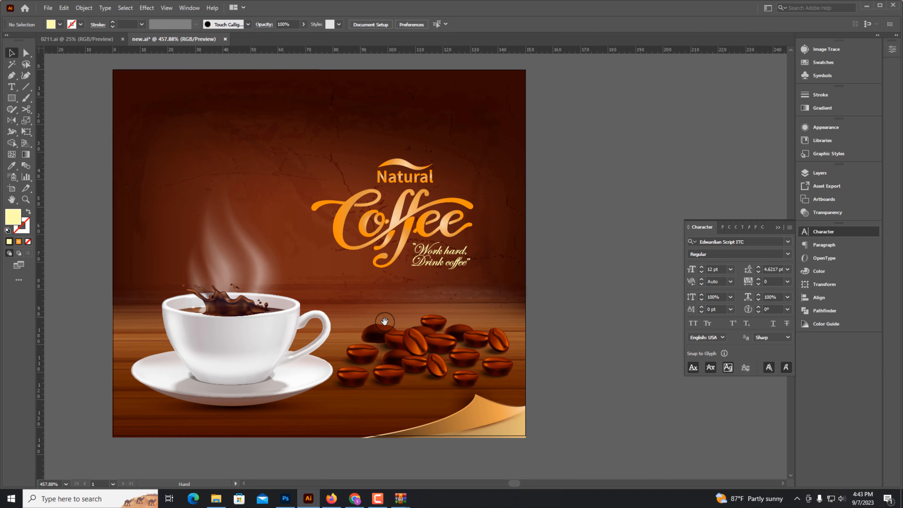
pyautogui.click(419, 222)
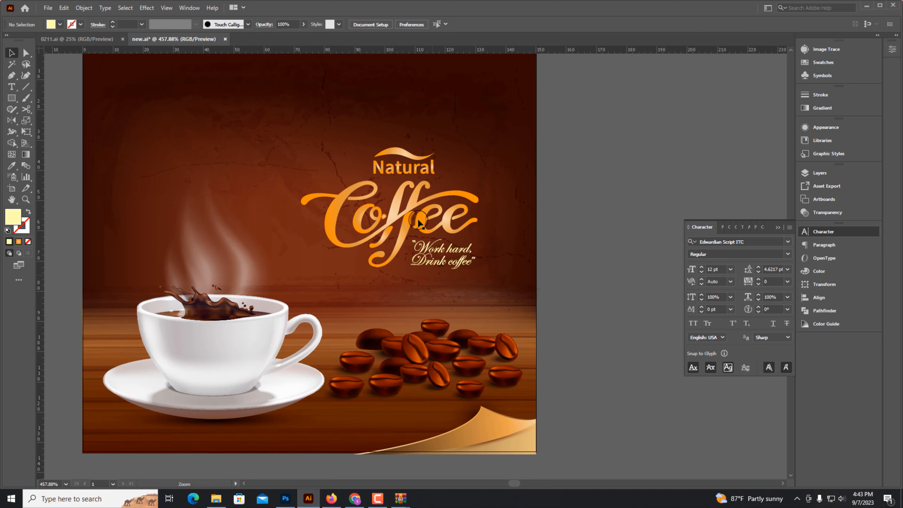
# Apply a Drop Shadow effect to the Coffee lettering group.
pyautogui.click(146, 8)
pyautogui.moveTo(199, 115)
pyautogui.click(295, 115)
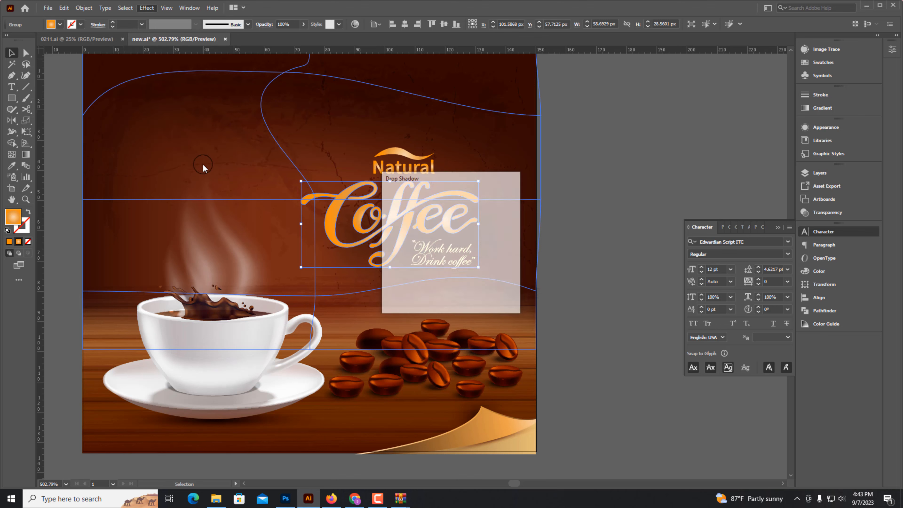
pyautogui.press('Return')
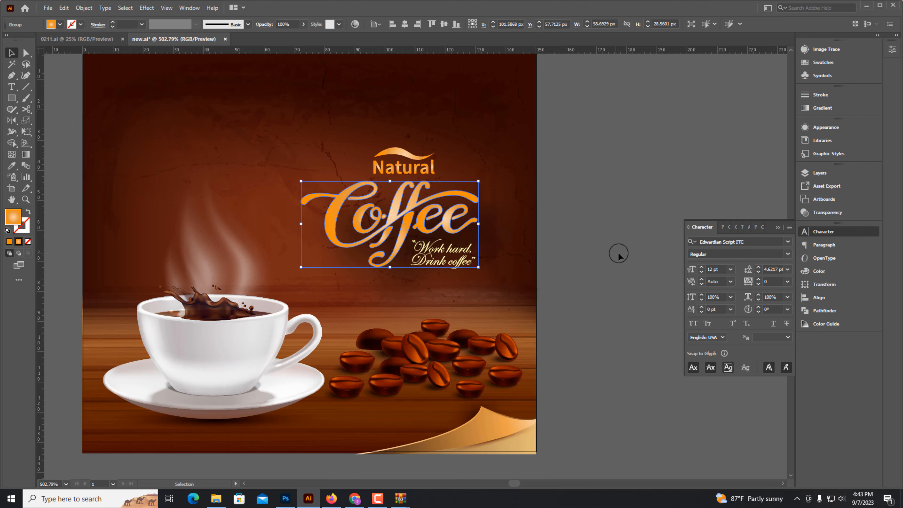
# Stretch the Coffee lettering copy wider by dragging its right edge.
pyautogui.press('a')
pyautogui.moveTo(480, 225); pyautogui.dragTo(671, 225)
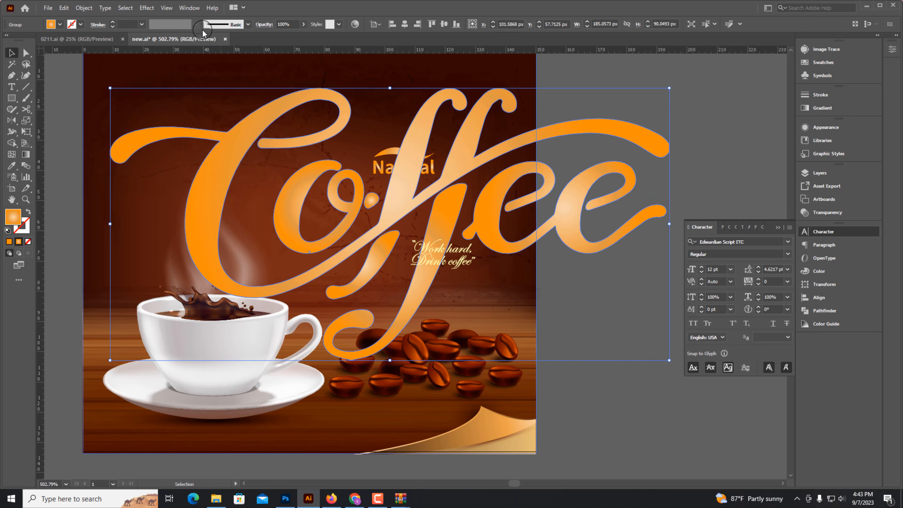
pyautogui.click(146, 7)
pyautogui.click(628, 108)
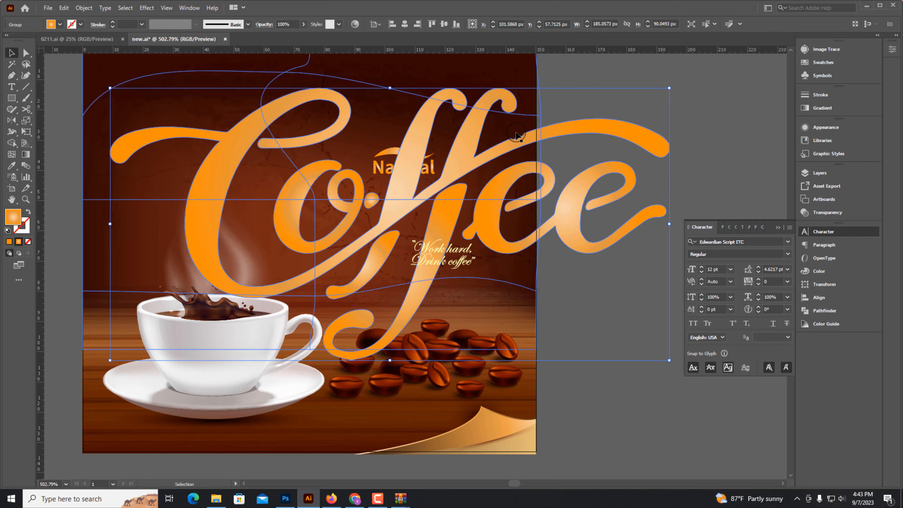
pyautogui.click(460, 188)
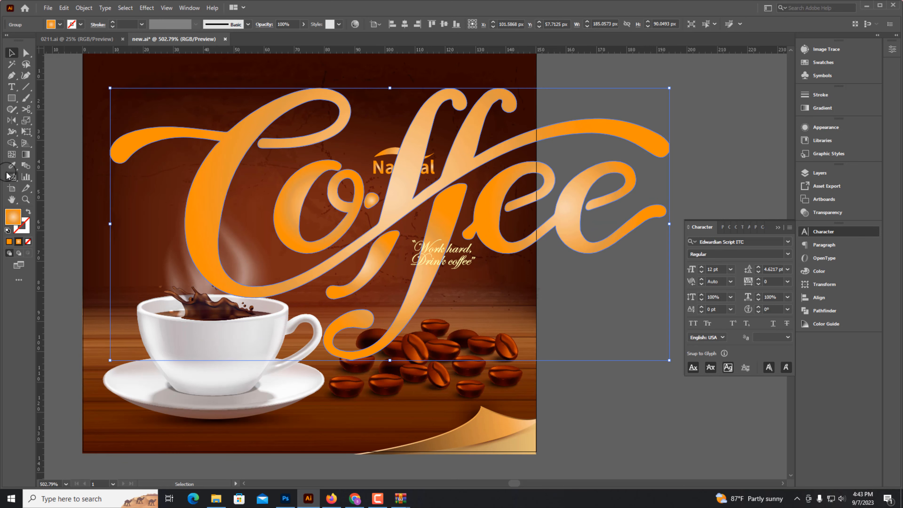
# Fill the Coffee copy dark brown with the Eyedropper and give it a 12 pt stroke.
pyautogui.click(11, 165)
pyautogui.click(618, 220)
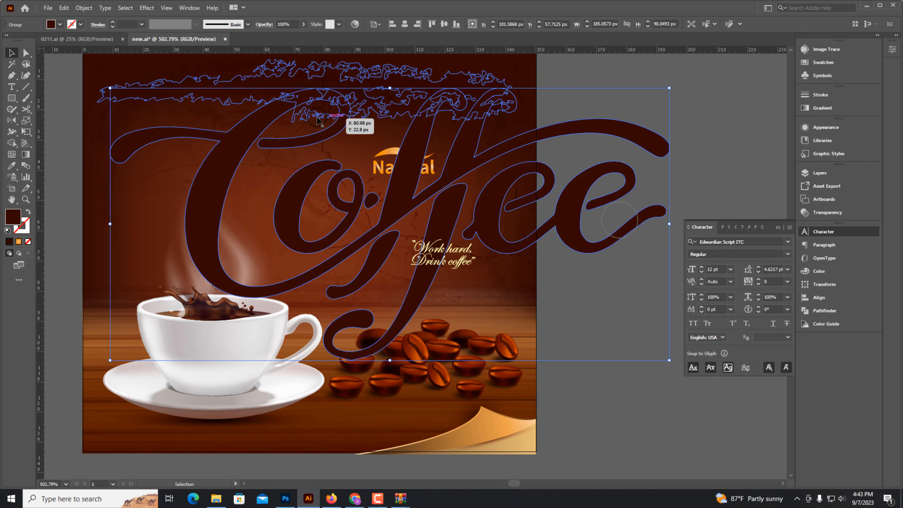
pyautogui.click(142, 25)
pyautogui.click(149, 157)
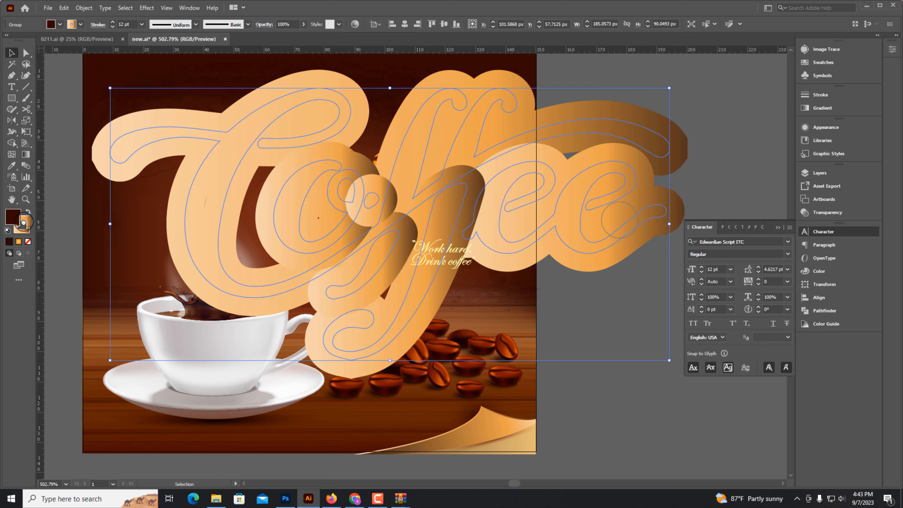
# Make the copy's stroke dark brown, reduce its weight to 5 pt, and open the Stroke panel.
pyautogui.moveTo(12, 216); pyautogui.dragTo(22, 225)
pyautogui.click(142, 24)
pyautogui.click(153, 106)
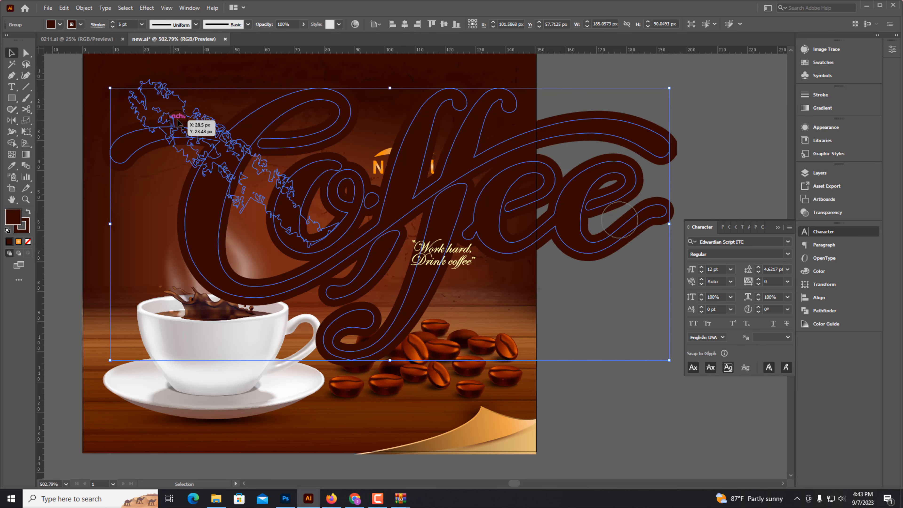
pyautogui.click(142, 24)
pyautogui.click(619, 219)
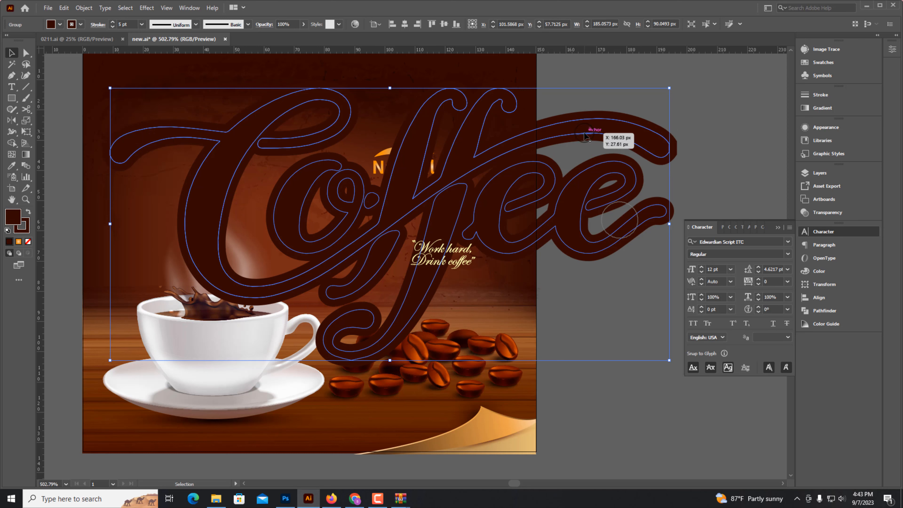
pyautogui.hotkey('ctrl', 'F10')
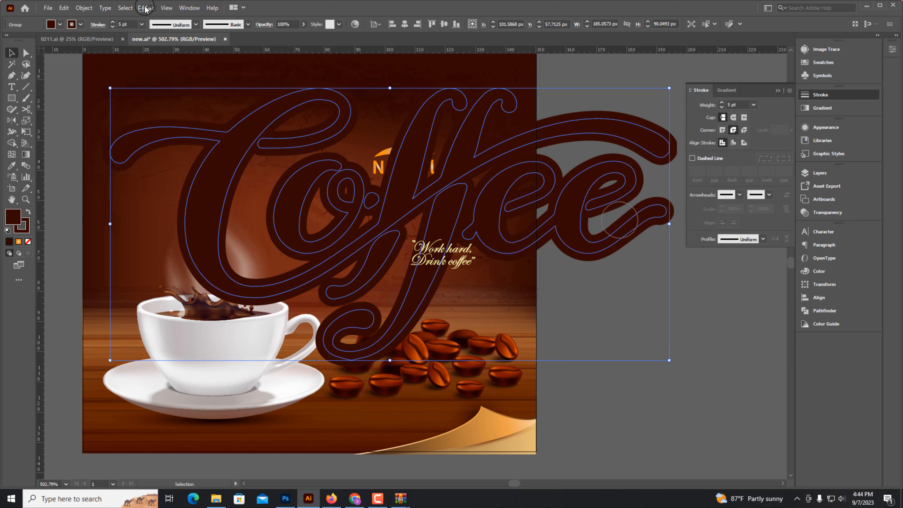
# Add a Drop Shadow to the dark brown copy with opacity set to 50%.
pyautogui.click(146, 8)
pyautogui.moveTo(162, 116)
pyautogui.click(263, 114)
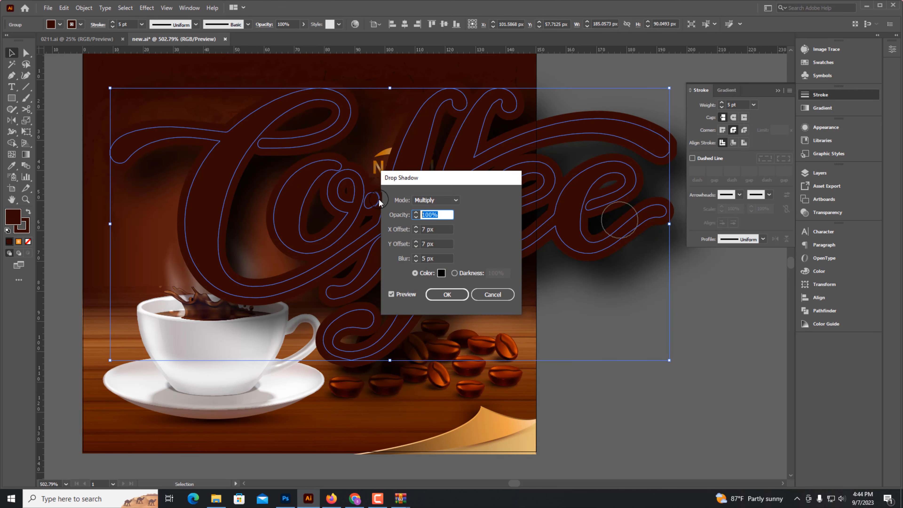
pyautogui.write('50')
pyautogui.click(447, 294)
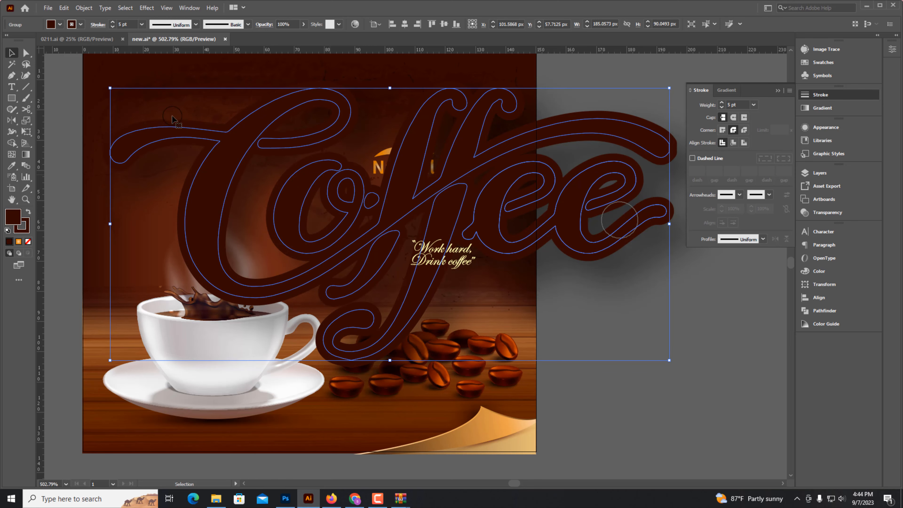
# Show the hidden orange Coffee lettering above the dark brown backing copy.
pyautogui.click(84, 7)
pyautogui.click(651, 306)
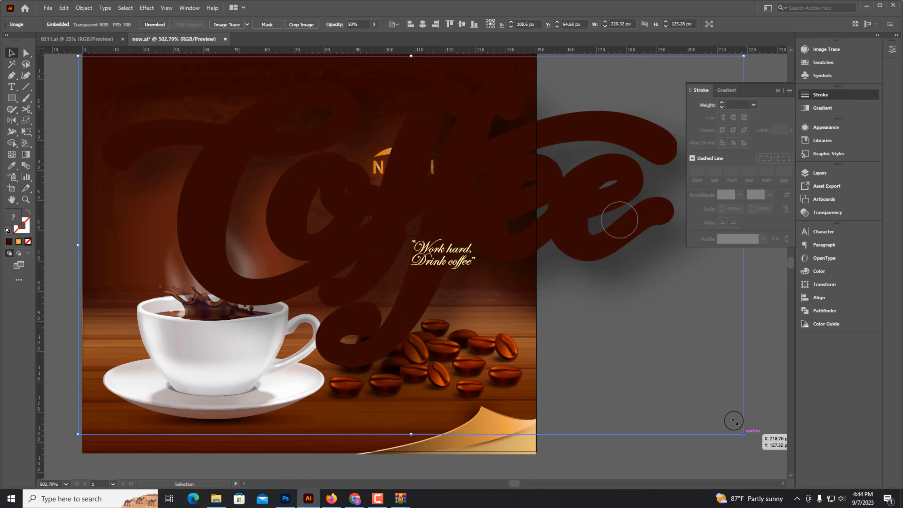
pyautogui.moveTo(737, 429); pyautogui.dragTo(725, 420)
pyautogui.hotkey('ctrl', 'alt', '3')
pyautogui.click(727, 419)
pyautogui.click(660, 213)
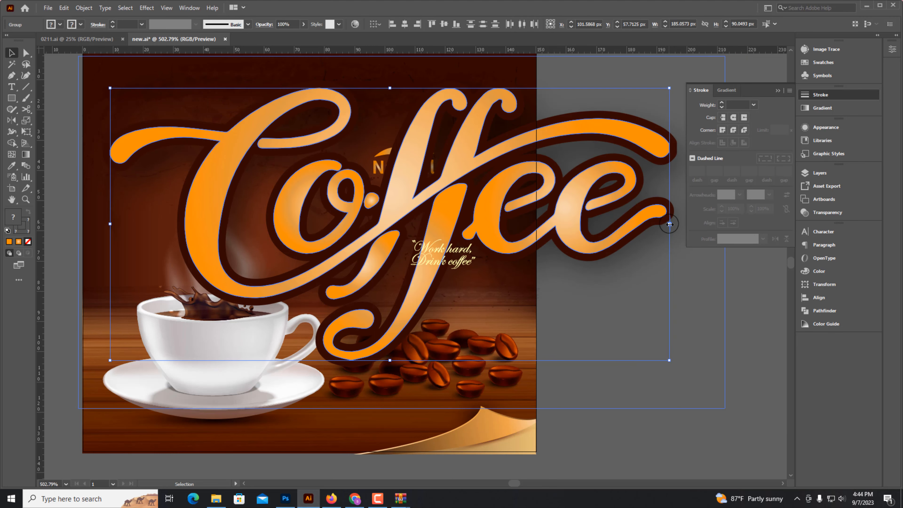
# Delete the unwanted piece selected at the Coffee lettering's right end.
pyautogui.click(755, 443)
pyautogui.click(656, 236)
pyautogui.press('Delete')
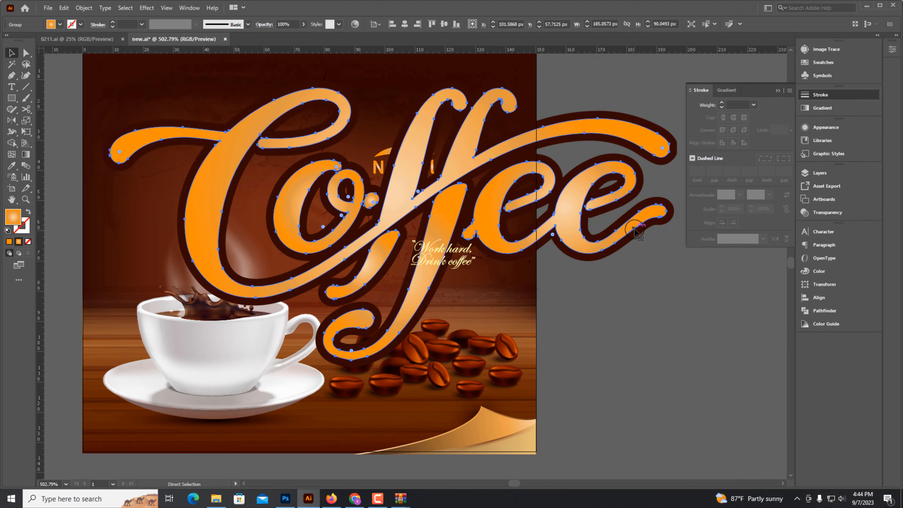
# Group the orange Coffee lettering together with its dark brown backing.
pyautogui.hotkey('ctrl', '3')
pyautogui.click(635, 229)
pyautogui.hotkey('ctrl', '3')
pyautogui.hotkey('ctrl', 'alt', '3')
pyautogui.hotkey('ctrl', 'g')
# Scale down the grouped Coffee lettering and zoom in on the title area.
pyautogui.moveTo(401, 55); pyautogui.dragTo(401, 167)
pyautogui.click(613, 311)
pyautogui.scroll(6, 453, 226)
pyautogui.click(377, 318)
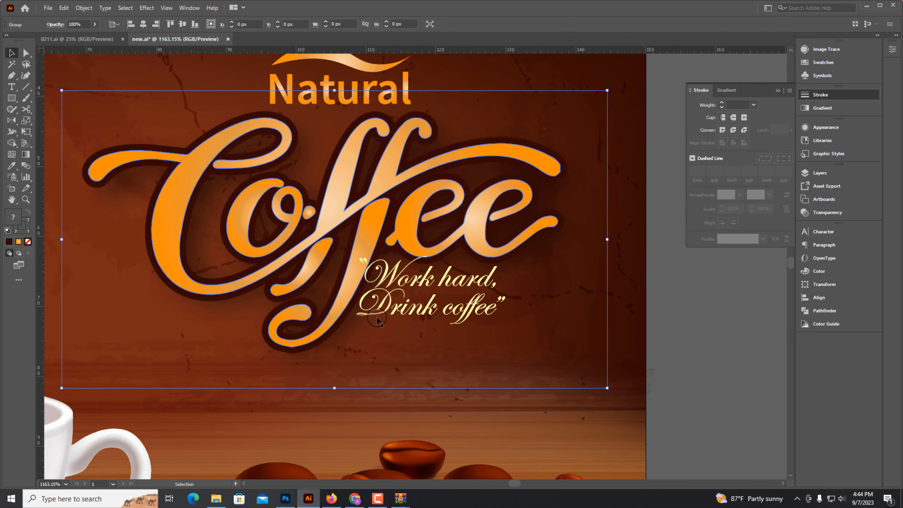
# Resize the Coffee lettering and move the "Work hard, Drink coffee" slogan to sit at its lower right.
pyautogui.moveTo(334, 388); pyautogui.dragTo(333, 335)
pyautogui.moveTo(384, 140); pyautogui.dragTo(385, 152)
pyautogui.scroll(-6, 449, 286)
pyautogui.click(454, 293)
pyautogui.scroll(2, 454, 293)
pyautogui.click(443, 284)
pyautogui.click(468, 282)
pyautogui.moveTo(459, 282); pyautogui.dragTo(519, 287)
pyautogui.press('Right')
pyautogui.press('Right')
pyautogui.press('Right')
pyautogui.hotkey('ctrl', '-')
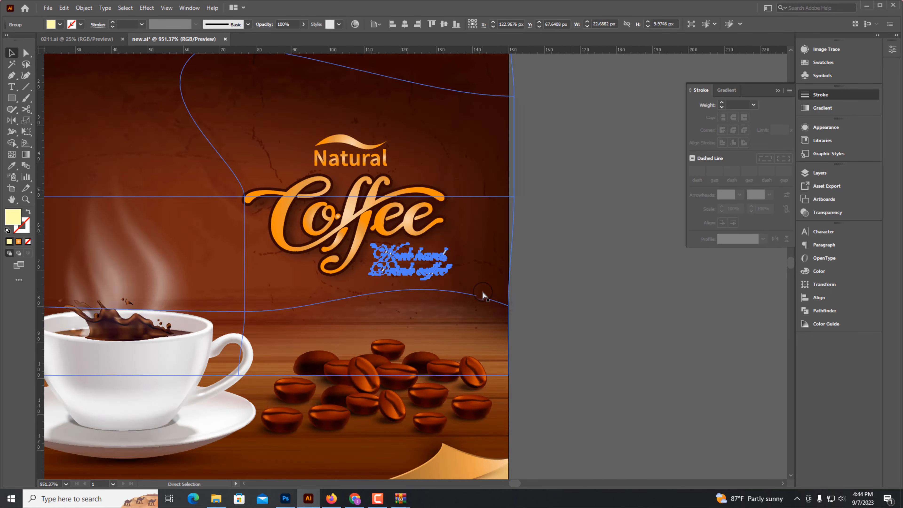
# Zoom out and back in to review the overall illustration layout.
pyautogui.hotkey('ctrl', '-')
pyautogui.click(547, 293)
pyautogui.hotkey('ctrl', '-')
pyautogui.moveTo(161, 159); pyautogui.dragTo(499, 395)
pyautogui.click(497, 391)
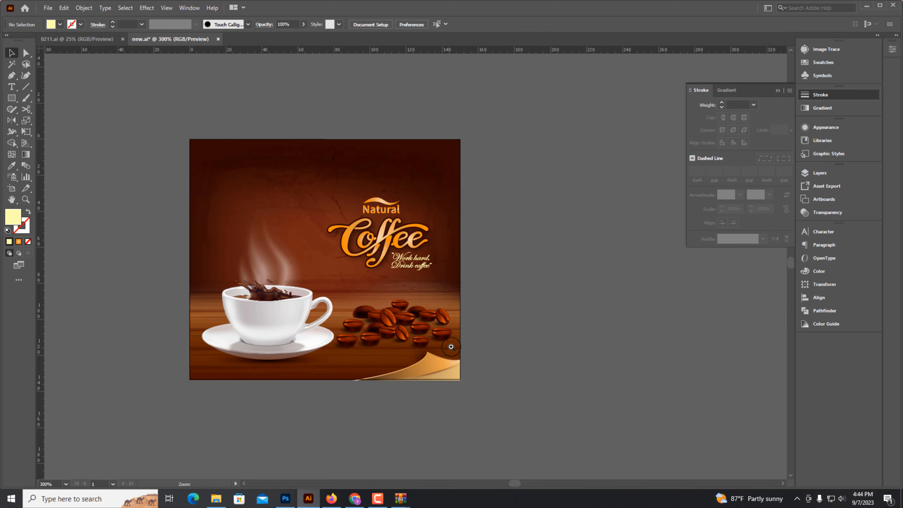
pyautogui.moveTo(451, 347); pyautogui.dragTo(547, 388)
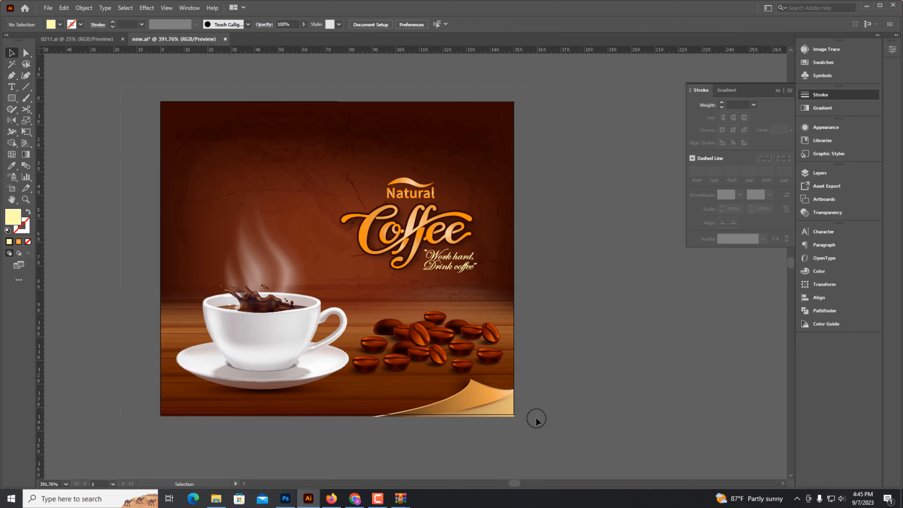
pyautogui.moveTo(537, 419); pyautogui.dragTo(536, 417)
pyautogui.click(535, 409)
pyautogui.scroll(1, 498, 295)
pyautogui.moveTo(502, 296); pyautogui.dragTo(508, 287)
pyautogui.hotkey('ctrl', '-')
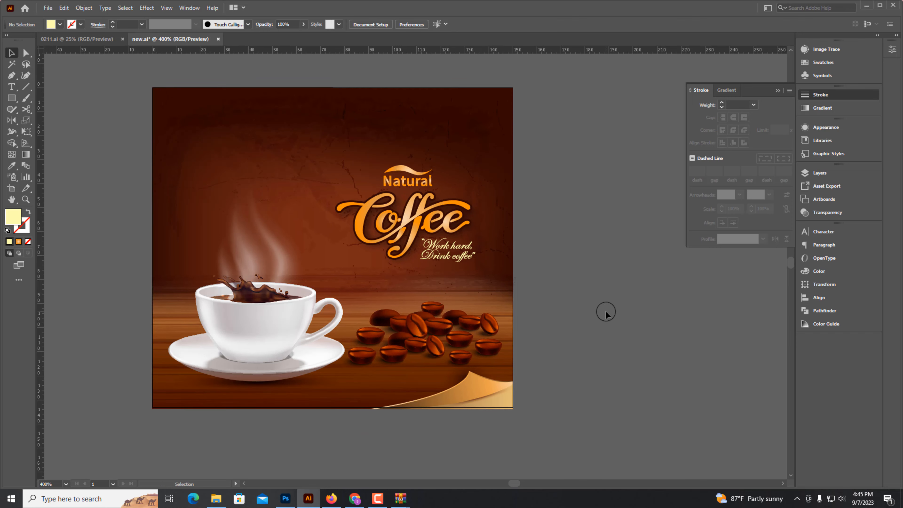
pyautogui.hotkey('ctrl', '-')
pyautogui.hotkey('ctrl', '-')
pyautogui.hotkey('ctrl', '-')
# Place a steam wisp above the Coffee title's right end, nudging and scaling it into position.
pyautogui.moveTo(208, 89); pyautogui.dragTo(235, 112)
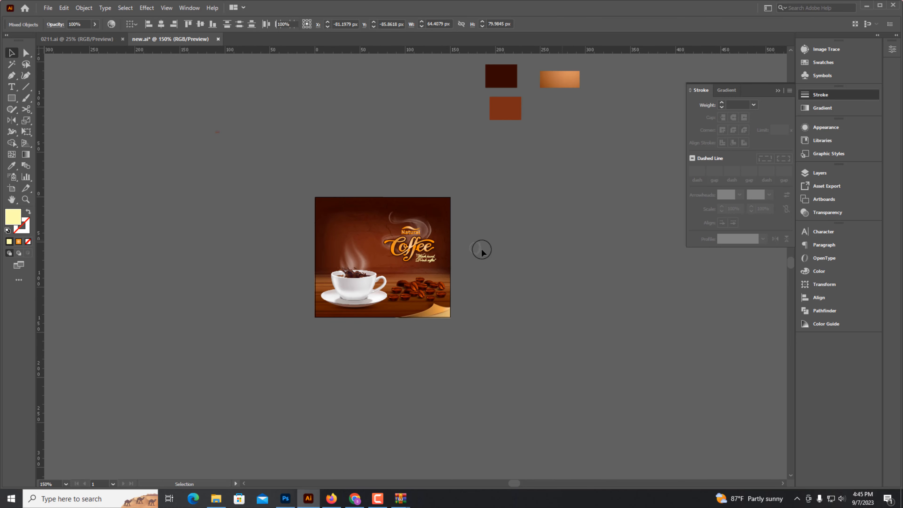
pyautogui.scroll(4, 439, 203)
pyautogui.moveTo(412, 267); pyautogui.dragTo(450, 259)
pyautogui.click(505, 260)
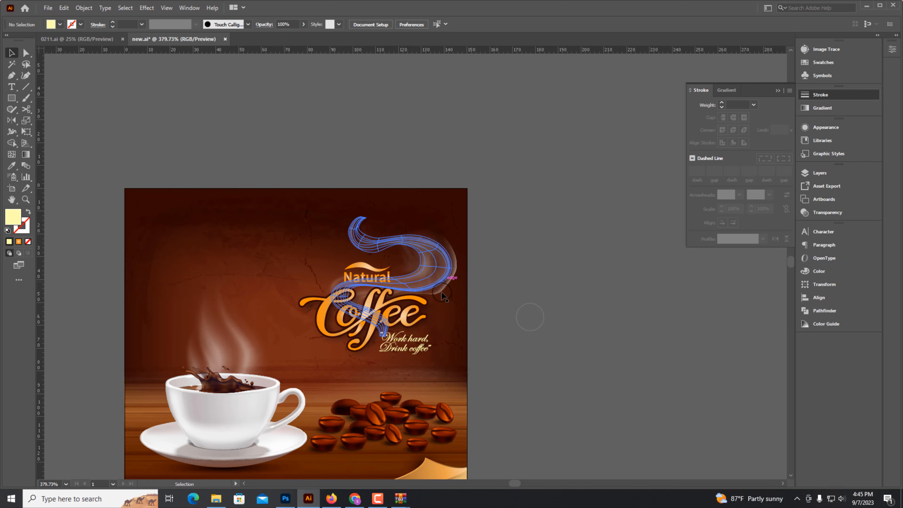
pyautogui.scroll(4, 404, 267)
pyautogui.click(475, 276)
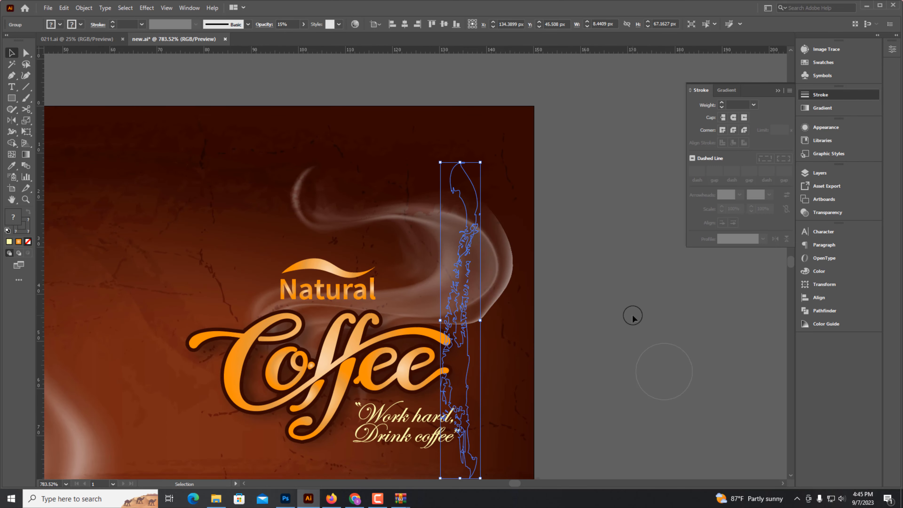
pyautogui.click(664, 372)
pyautogui.click(348, 225)
pyautogui.moveTo(512, 289); pyautogui.dragTo(472, 286)
pyautogui.press('Right')
pyautogui.press('Right')
pyautogui.hotkey('shift', 'Right')
pyautogui.press('Up')
pyautogui.hotkey('shift', 'Up')
pyautogui.hotkey('shift', 'Left')
pyautogui.press('Right')
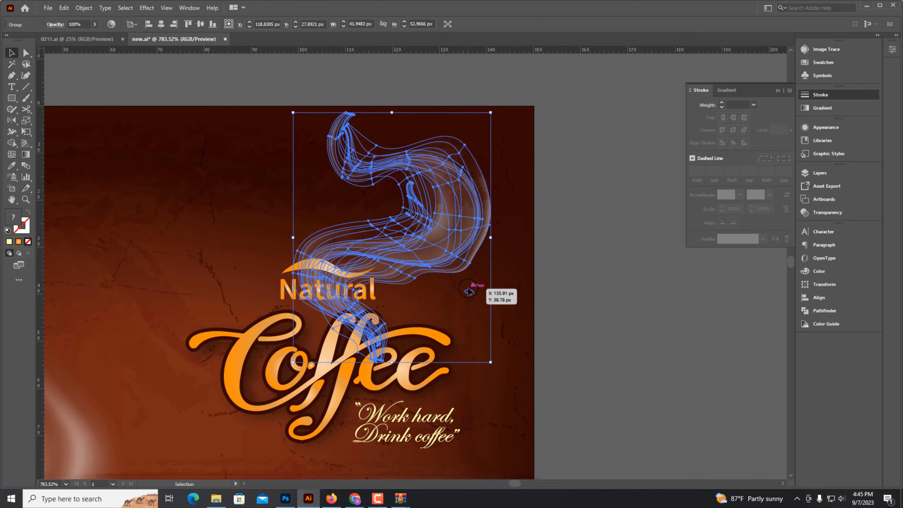
pyautogui.press('Right')
pyautogui.press('Right')
pyautogui.moveTo(298, 109); pyautogui.dragTo(269, 135)
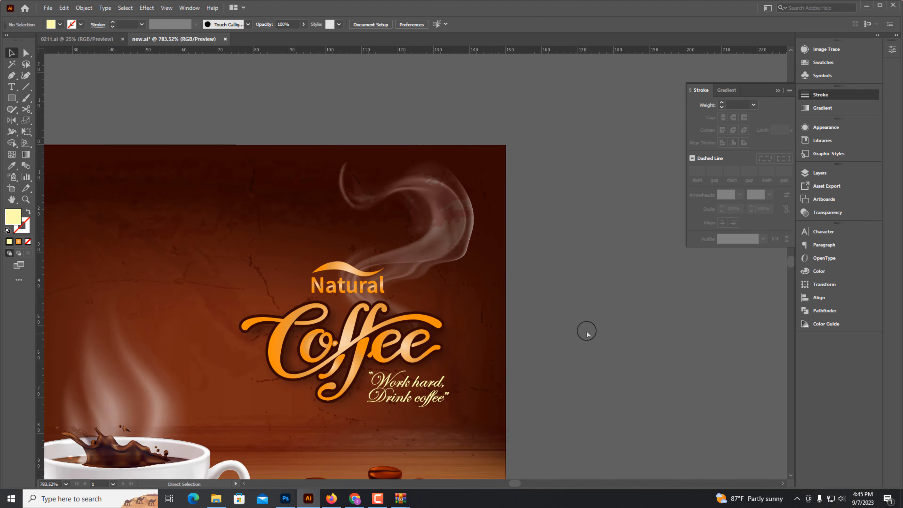
pyautogui.scroll(-2, 484, 377)
pyautogui.scroll(3, 426, 307)
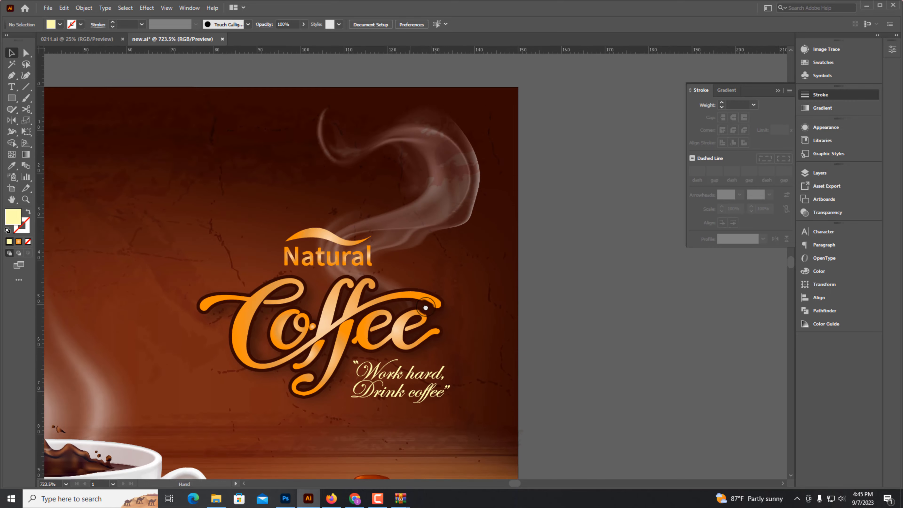
# Reduce the height of the Natural wordmark and wave group slightly.
pyautogui.moveTo(425, 306); pyautogui.dragTo(450, 314)
pyautogui.click(351, 250)
pyautogui.scroll(3, 282, 249)
pyautogui.moveTo(287, 250); pyautogui.dragTo(325, 257)
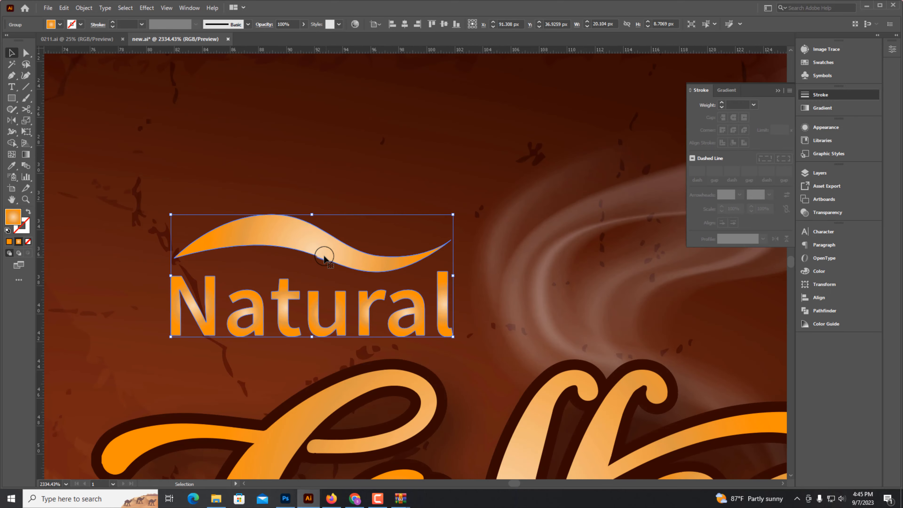
pyautogui.moveTo(312, 215); pyautogui.dragTo(310, 226)
# Zoom and pan around the title and steam area to inspect their placement.
pyautogui.scroll(-1, 310, 226)
pyautogui.hotkey('ctrl', '-')
pyautogui.hotkey('ctrl', '-')
pyautogui.click(655, 345)
pyautogui.moveTo(534, 303); pyautogui.dragTo(599, 298)
pyautogui.hotkey('ctrl', '-')
pyautogui.hotkey('ctrl', '-')
pyautogui.hotkey('ctrl', '-')
pyautogui.click(430, 204)
pyautogui.moveTo(419, 129); pyautogui.dragTo(433, 150)
pyautogui.hotkey('ctrl', 'shift', 'a')
pyautogui.moveTo(443, 240); pyautogui.dragTo(478, 240)
pyautogui.moveTo(405, 221); pyautogui.dragTo(442, 200)
pyautogui.moveTo(461, 157); pyautogui.dragTo(457, 188)
pyautogui.moveTo(334, 86); pyautogui.dragTo(332, 96)
pyautogui.moveTo(525, 85); pyautogui.dragTo(513, 103)
pyautogui.click(626, 259)
pyautogui.hotkey('ctrl', '-')
# Cut the steam wisp above the title and paste it in front.
pyautogui.hotkey('ctrl', '-')
pyautogui.moveTo(569, 350); pyautogui.dragTo(622, 317)
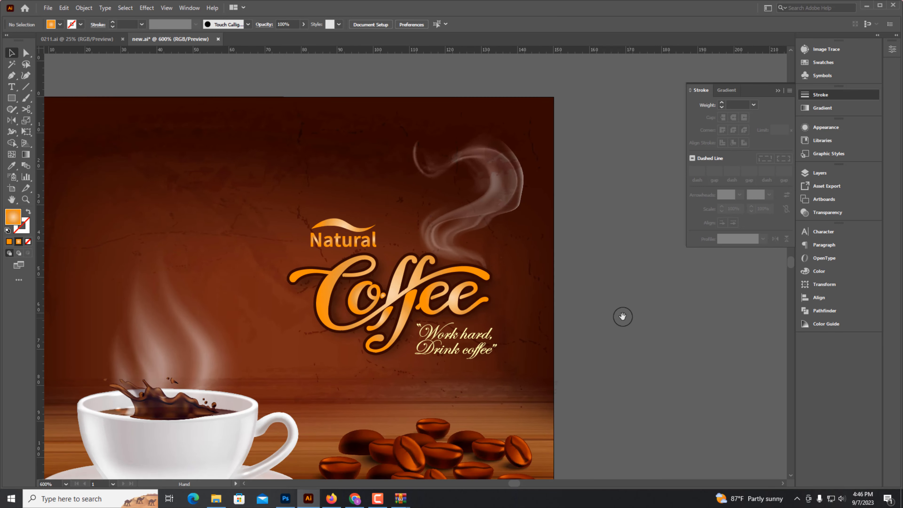
pyautogui.hotkey('ctrl', '-')
pyautogui.hotkey('ctrl', '-')
pyautogui.moveTo(489, 234); pyautogui.dragTo(569, 237)
pyautogui.moveTo(474, 254); pyautogui.dragTo(551, 297)
pyautogui.click(441, 241)
pyautogui.hotkey('ctrl', 'x')
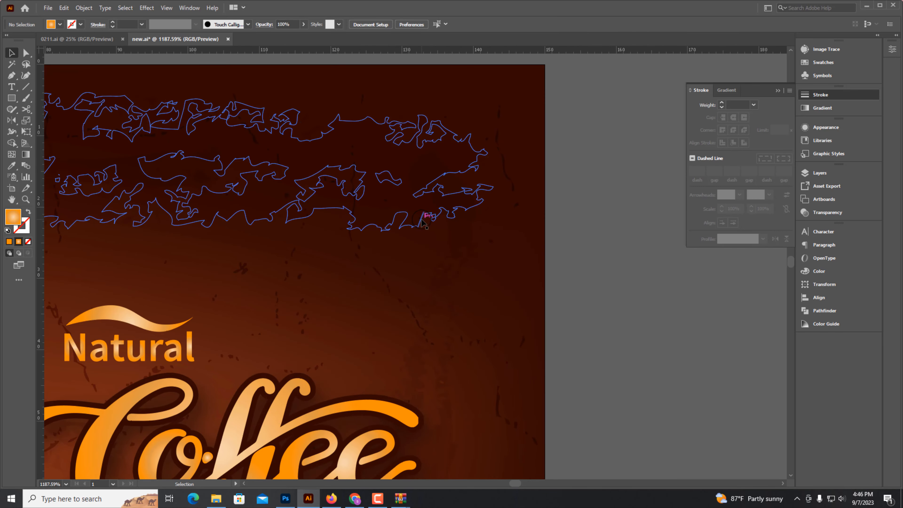
pyautogui.click(452, 214)
pyautogui.click(569, 258)
pyautogui.hotkey('ctrl', 'f')
pyautogui.click(568, 259)
pyautogui.hotkey('ctrl', '-')
pyautogui.hotkey('ctrl', '-')
pyautogui.hotkey('ctrl', '-')
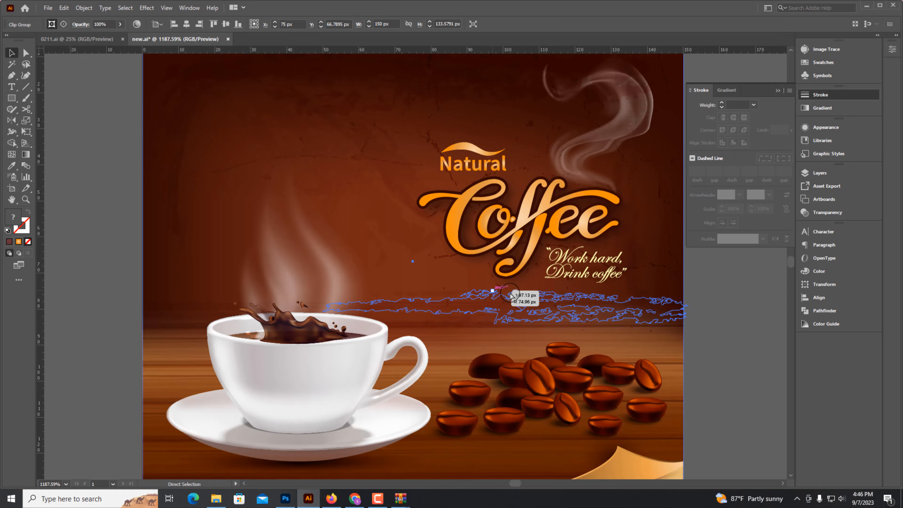
# Delete the steam wisp above the title and paste it in front again.
pyautogui.click(635, 239)
pyautogui.moveTo(636, 326); pyautogui.dragTo(614, 309)
pyautogui.click(512, 155)
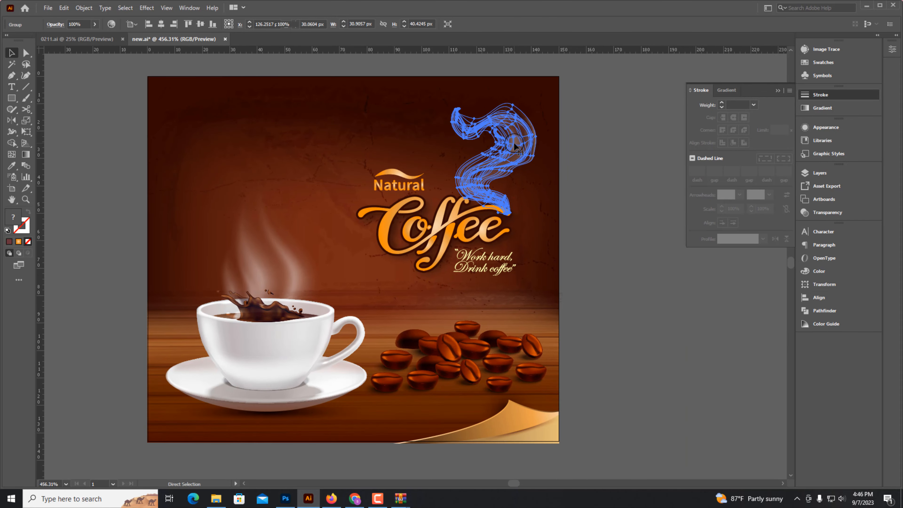
pyautogui.press('Delete')
pyautogui.click(514, 142)
pyautogui.moveTo(538, 116); pyautogui.dragTo(453, 115)
pyautogui.click(511, 155)
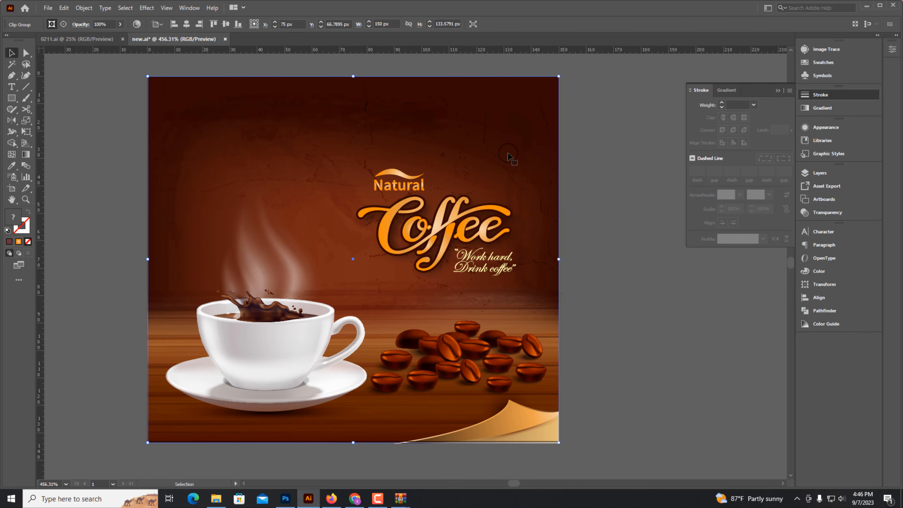
pyautogui.click(539, 174)
pyautogui.click(614, 202)
pyautogui.hotkey('ctrl', 'f')
pyautogui.click(652, 314)
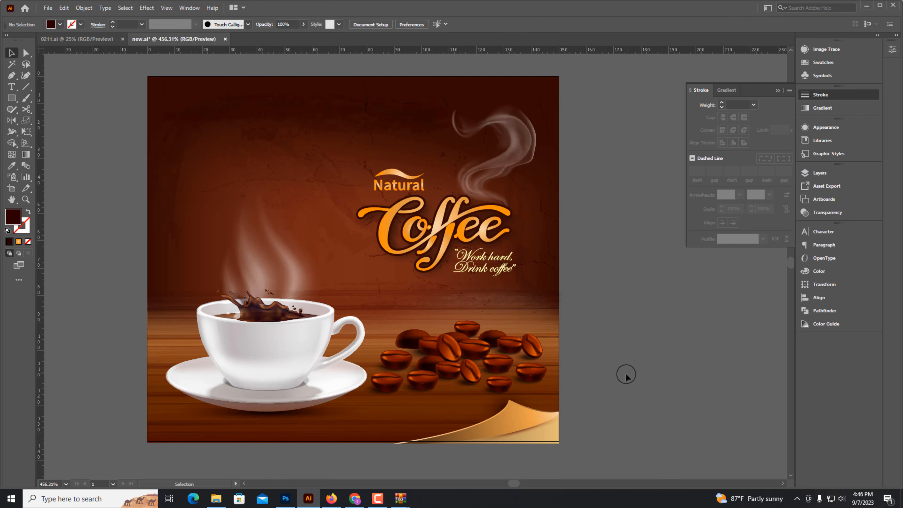
# Draw a rectangle covering the artboard and make it a clipping mask over all the artwork.
pyautogui.keyDown('ctrl'); pyautogui.click(628, 374); pyautogui.keyUp('ctrl')
pyautogui.hotkey('ctrl', '-')
pyautogui.moveTo(507, 324); pyautogui.dragTo(632, 406)
pyautogui.click(778, 91)
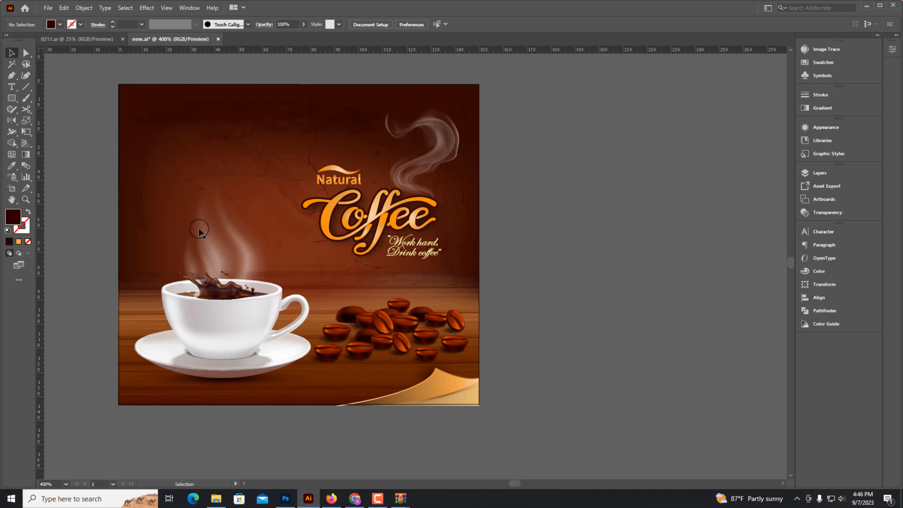
pyautogui.moveTo(160, 235); pyautogui.dragTo(198, 238)
pyautogui.click(199, 239)
pyautogui.click(575, 219)
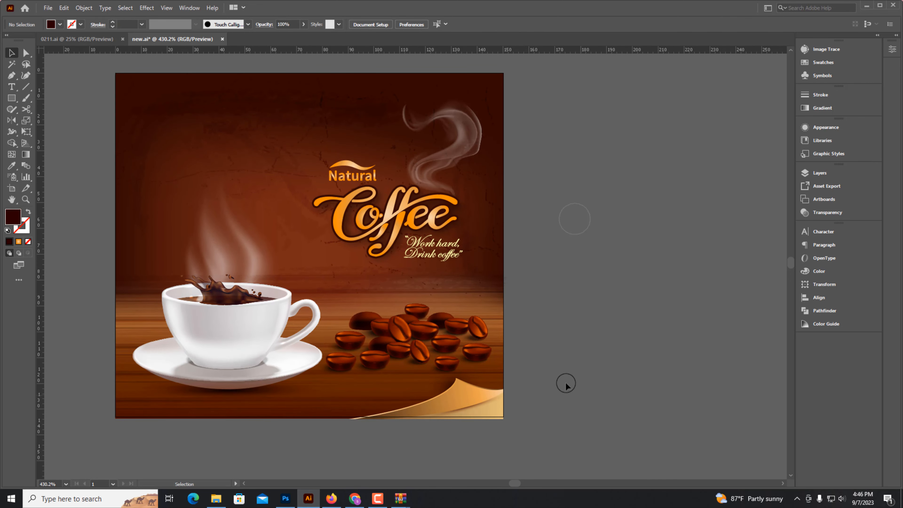
pyautogui.moveTo(114, 73)
pyautogui.mouseDown()
pyautogui.moveTo(361, 301)
pyautogui.moveTo(505, 417)
pyautogui.mouseUp()
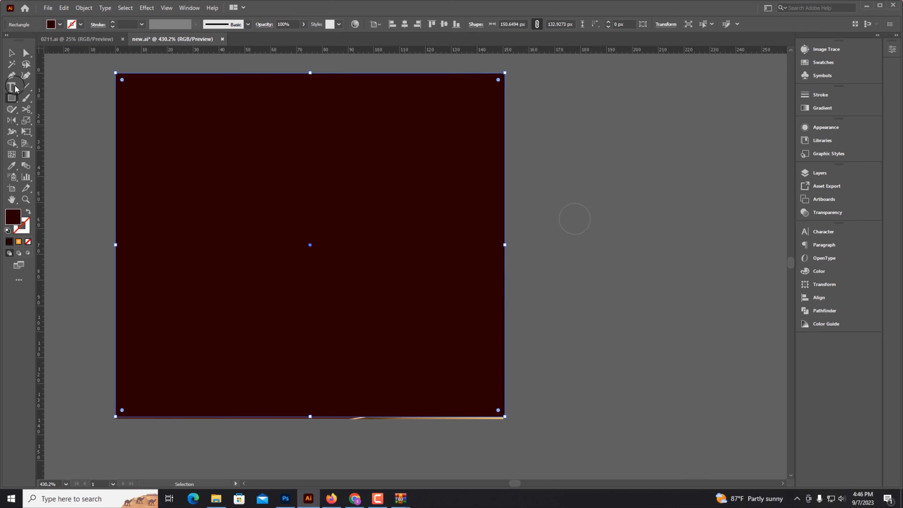
pyautogui.click(87, 151)
pyautogui.moveTo(102, 64); pyautogui.dragTo(523, 430)
pyautogui.rightClick(447, 213)
pyautogui.click(477, 294)
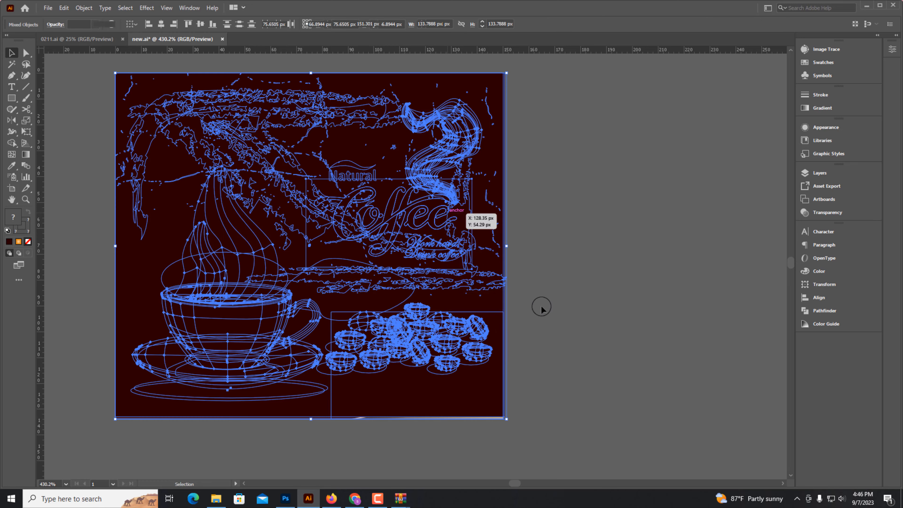
pyautogui.click(602, 223)
# Recolor a gradient stop of the Natural and Coffee lettering to a pale yellow.
pyautogui.scroll(1, 608, 278)
pyautogui.click(370, 181)
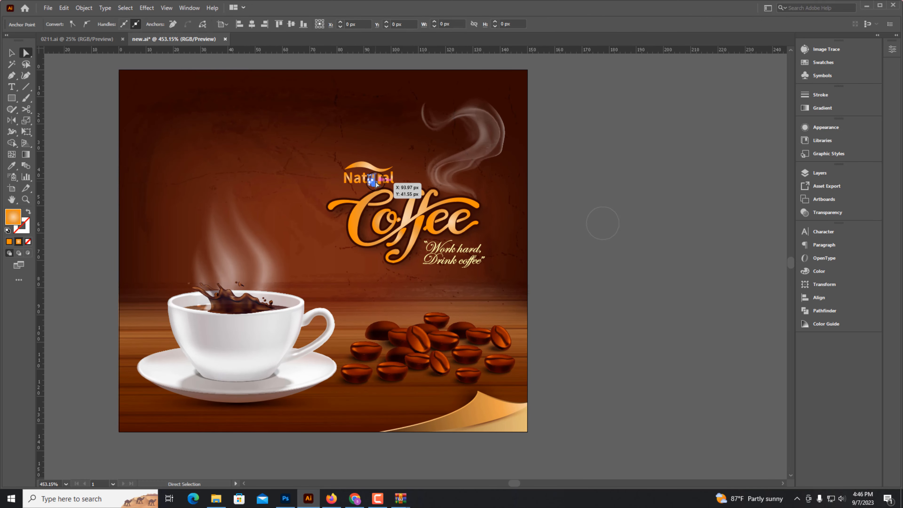
pyautogui.click(819, 108)
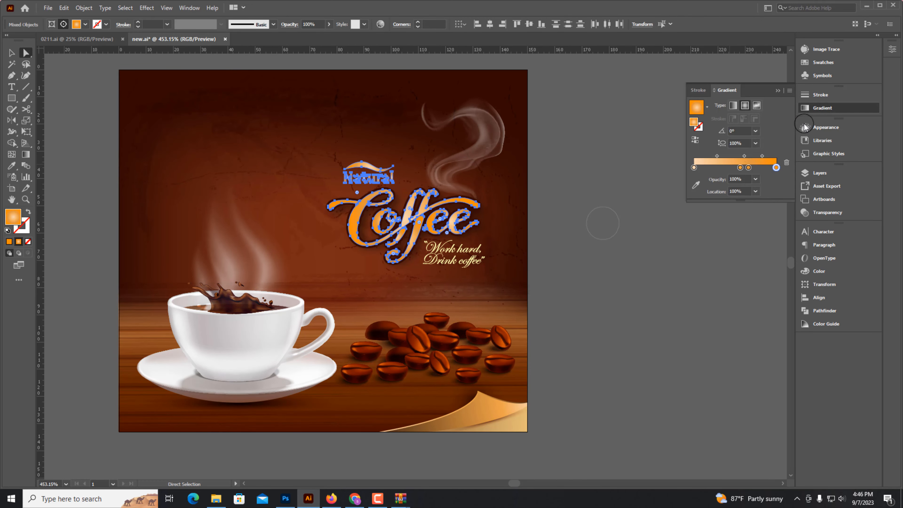
pyautogui.doubleClick(748, 169)
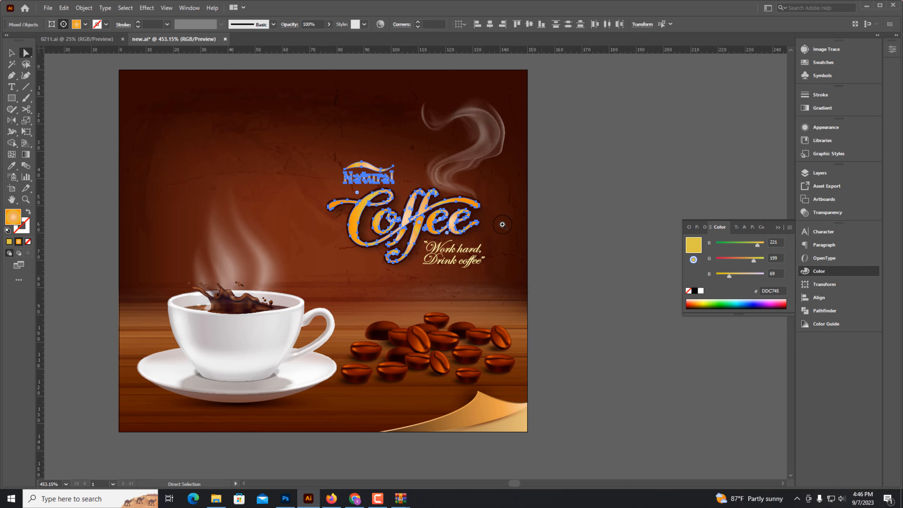
pyautogui.scroll(3, 498, 226)
pyautogui.moveTo(754, 261); pyautogui.dragTo(766, 260)
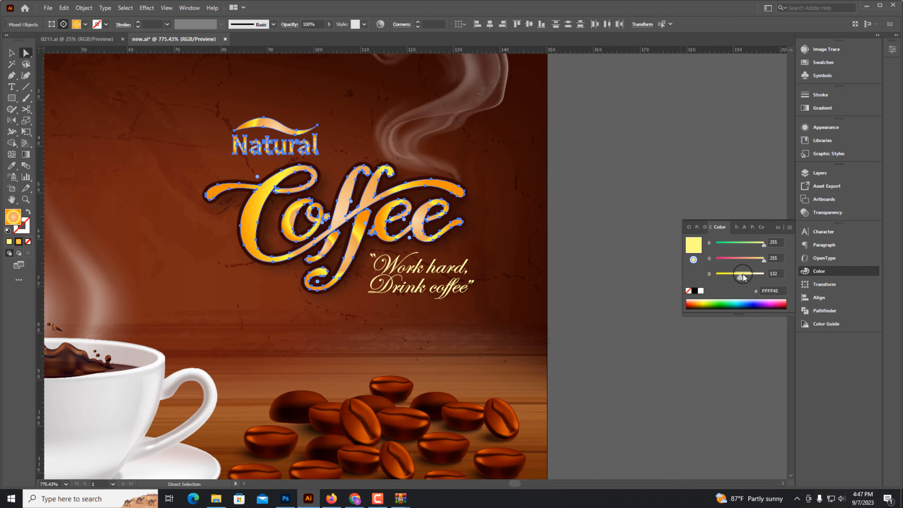
# Remove a gradient stop from the title lettering's gradient to leave a cream gradient.
pyautogui.hotkey('ctrl', 'F9')
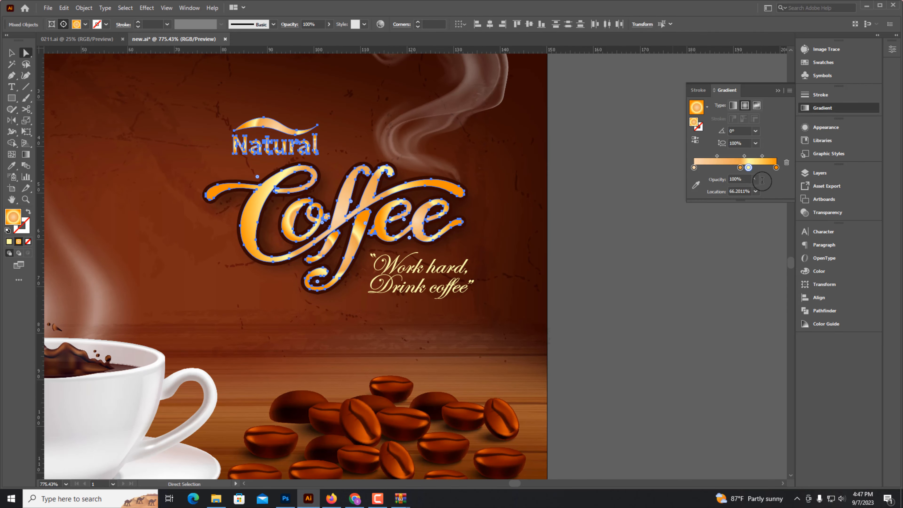
pyautogui.moveTo(749, 168); pyautogui.dragTo(714, 200)
pyautogui.hotkey('ctrl', 'z')
pyautogui.moveTo(777, 168); pyautogui.dragTo(768, 192)
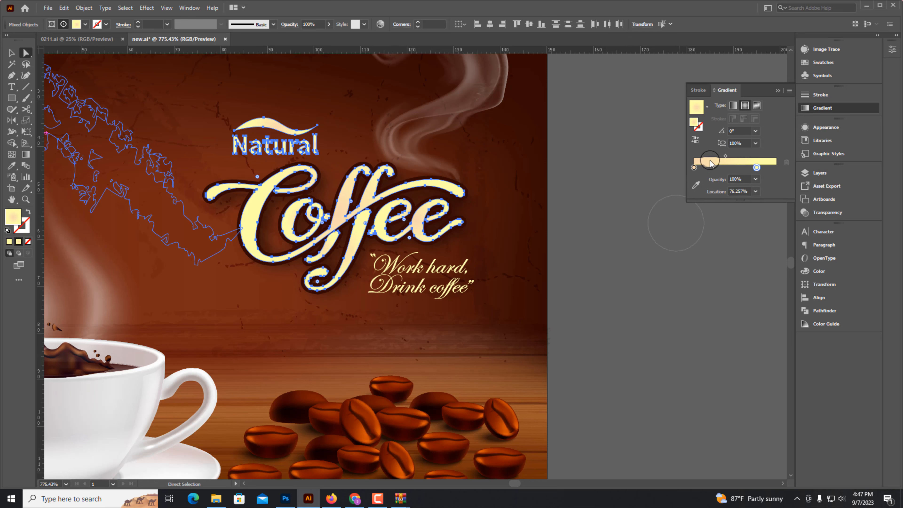
# Deselect and zoom out to review the finished illustration.
pyautogui.click(13, 54)
pyautogui.click(619, 307)
pyautogui.scroll(-4, 622, 306)
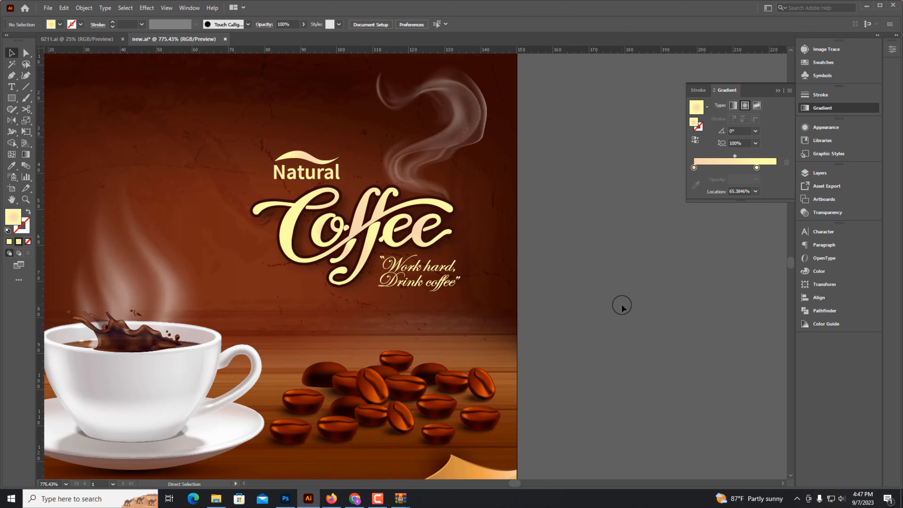
pyautogui.click(777, 91)
pyautogui.moveTo(562, 225); pyautogui.dragTo(596, 221)
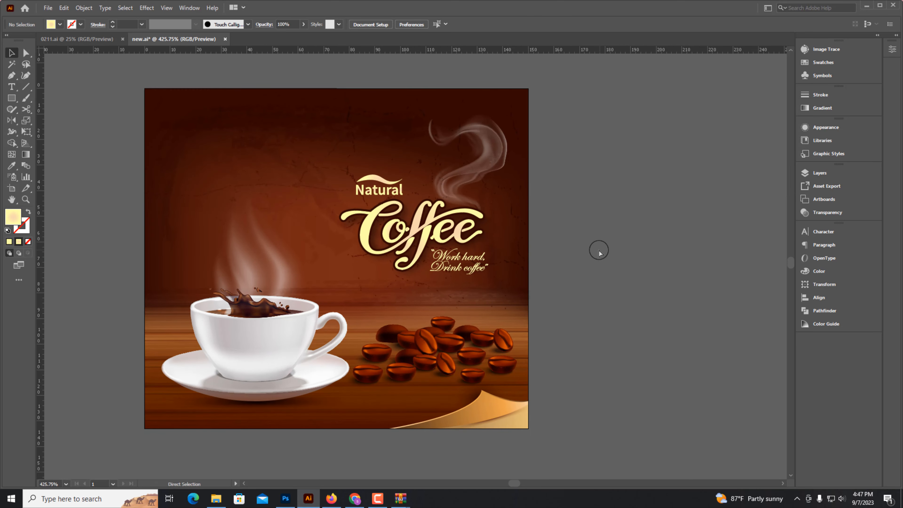
pyautogui.hotkey('ctrl', '+')
pyautogui.hotkey('ctrl', '-')
pyautogui.hotkey('ctrl', '-')
pyautogui.moveTo(204, 430); pyautogui.dragTo(426, 440)
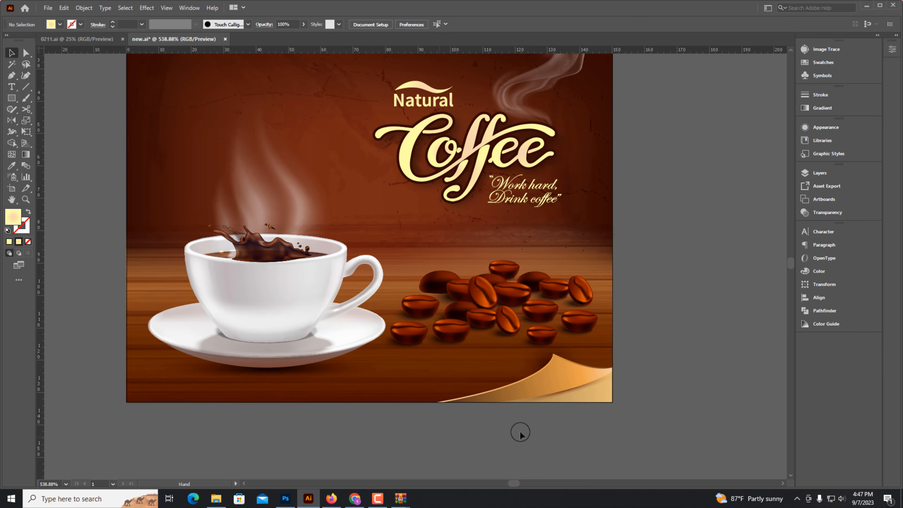
pyautogui.hotkey('ctrl', '-')
pyautogui.moveTo(627, 339); pyautogui.dragTo(602, 375)
pyautogui.scroll(1, 387, 184)
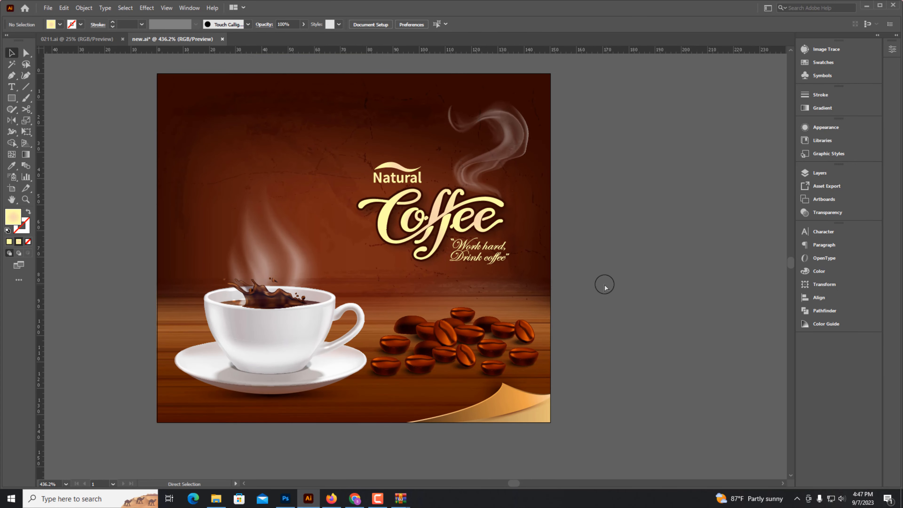